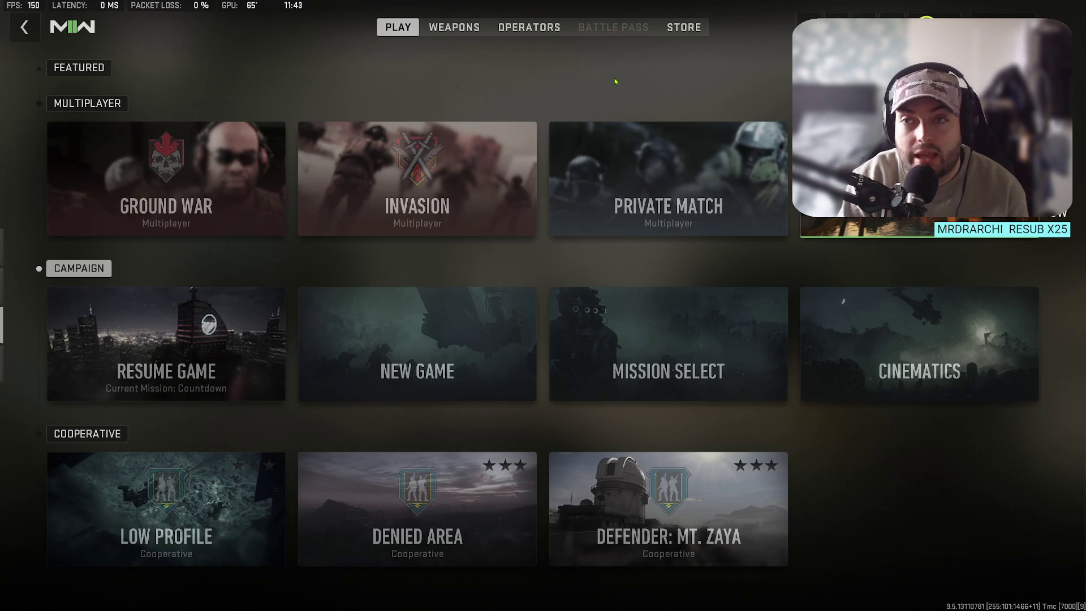
Switch to CapFrameX and examine the frametime graph of the cod capture for spikes over the recording time
key(alt+Tab)
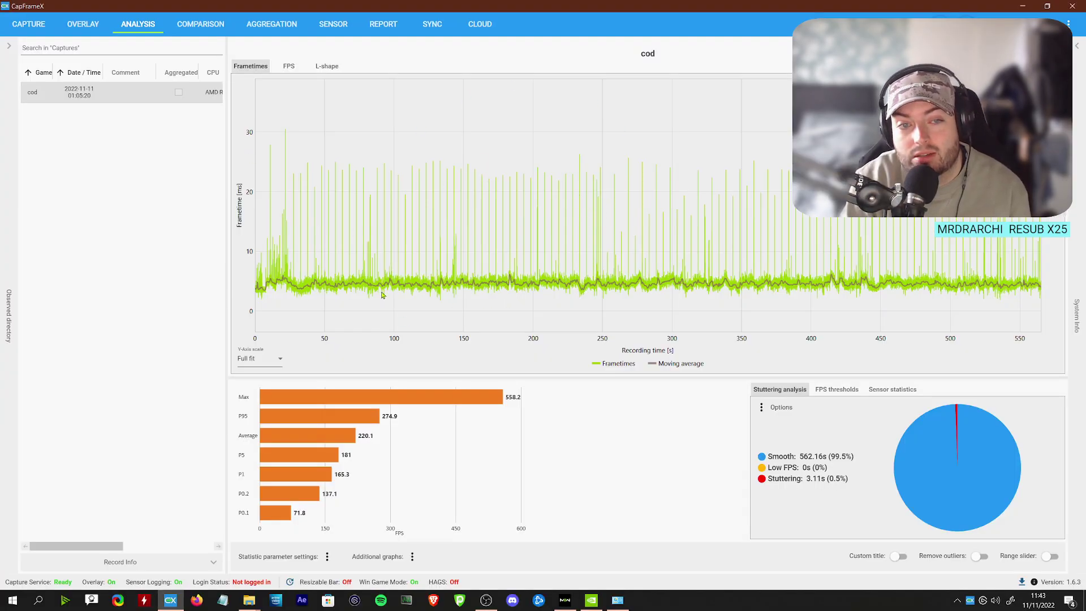
scroll(304, 255, up, 2)
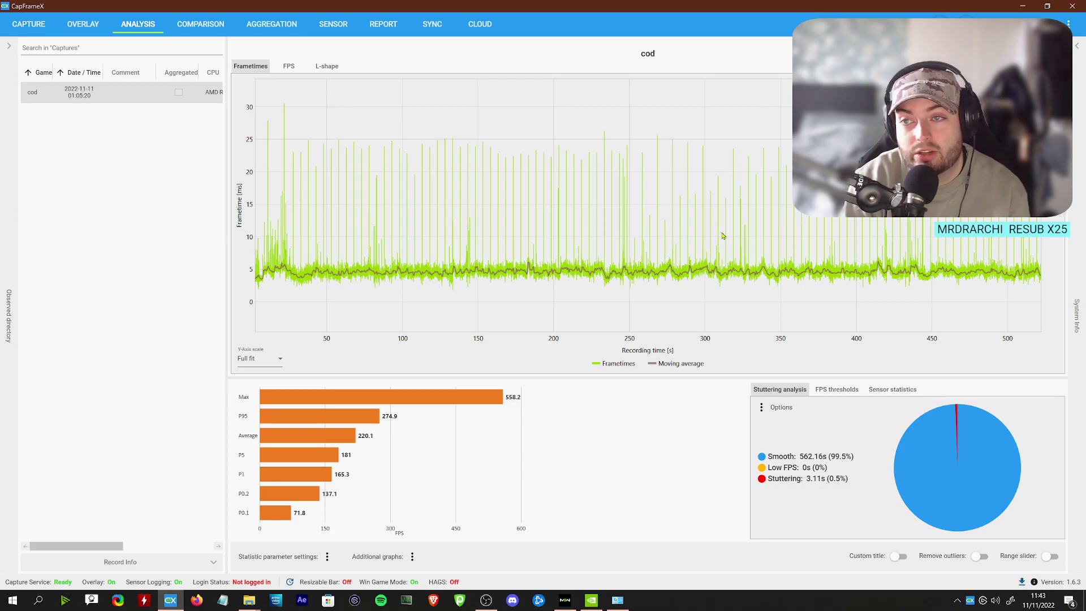
scroll(557, 217, down, 2)
scroll(507, 219, down, 2)
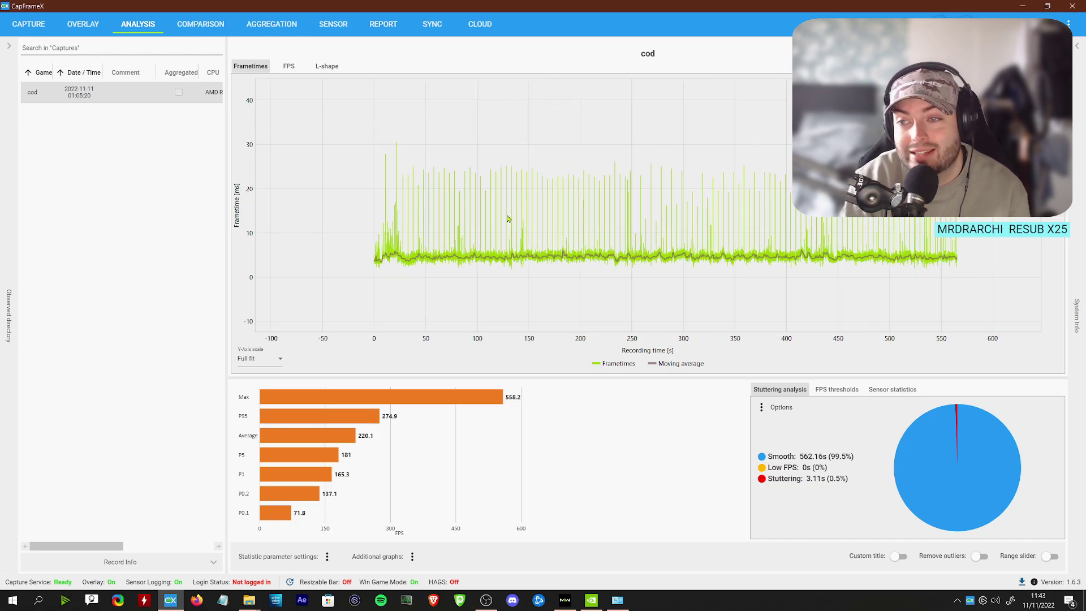
scroll(507, 219, up, 3)
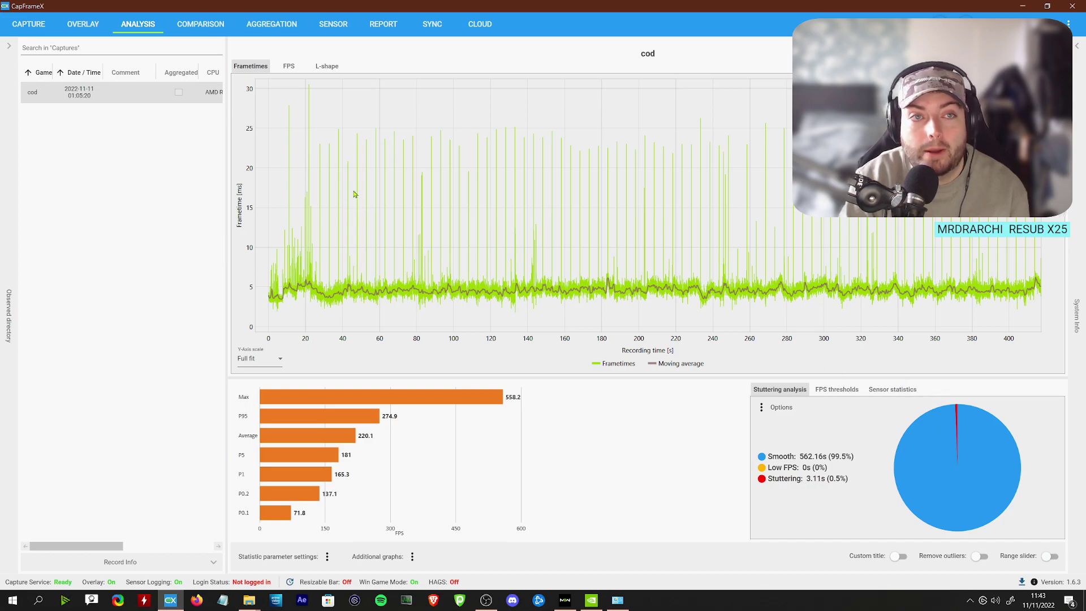
click(1022, 5)
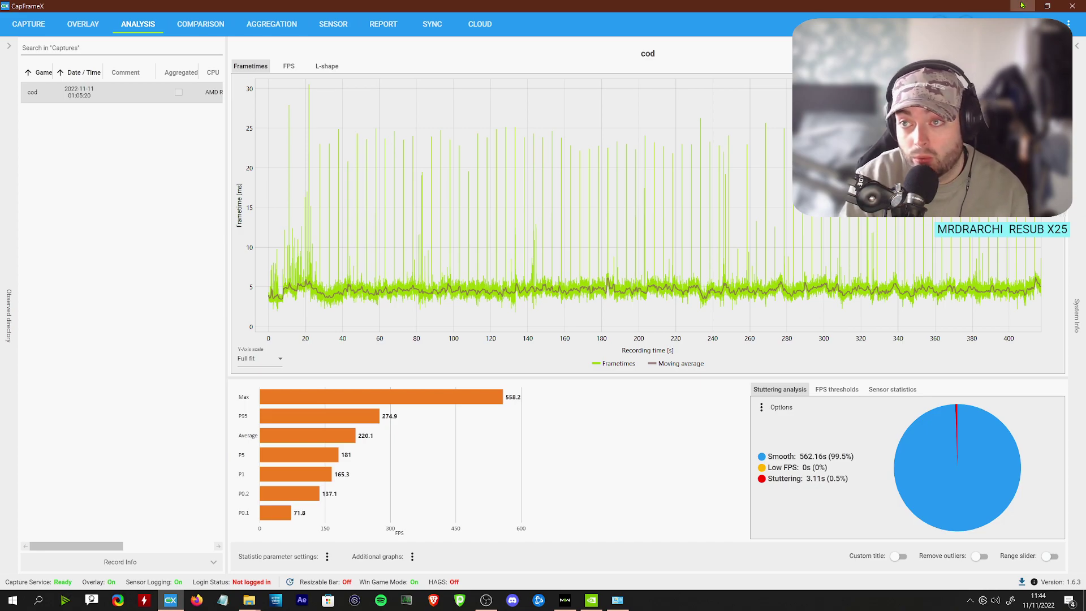
Switch to the DDU folder, launch Display Driver Uninstaller from the DDU v18.0.4.1 folder and dismiss its startup notices
key(alt+Tab)
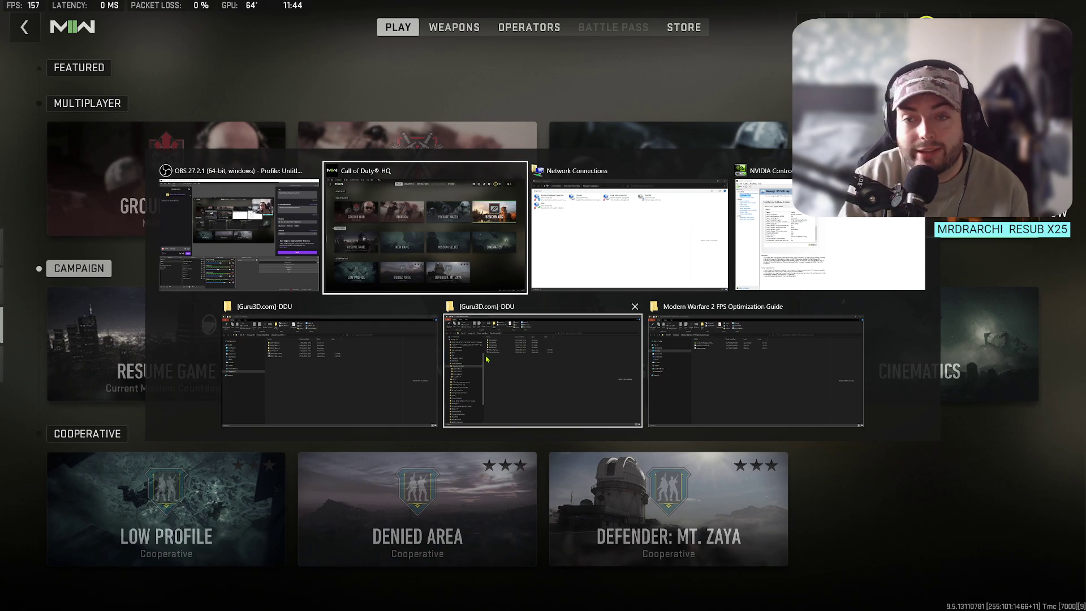
click(368, 364)
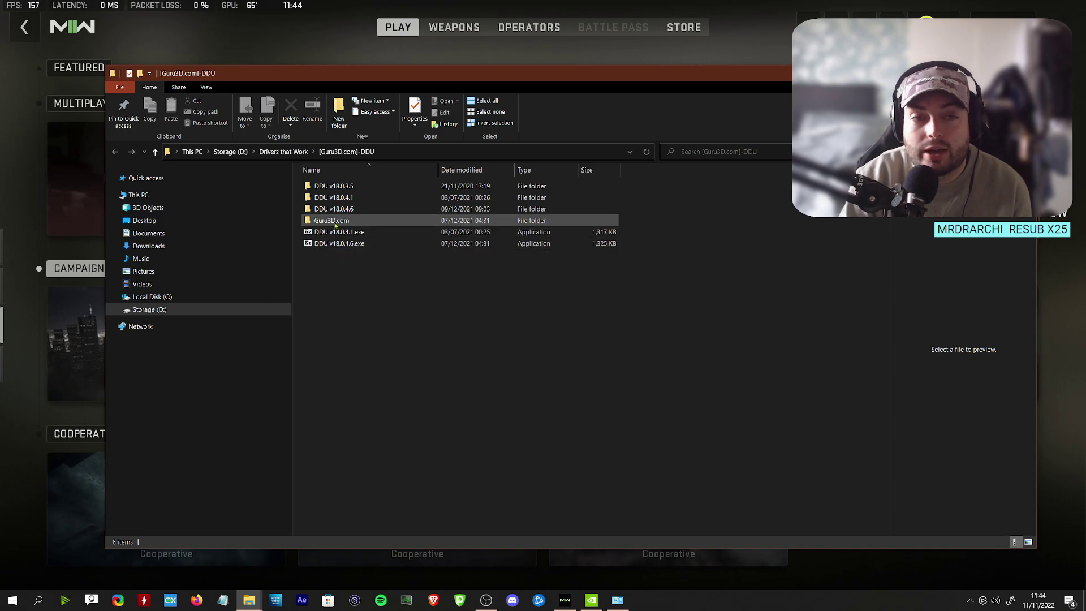
double_click(333, 198)
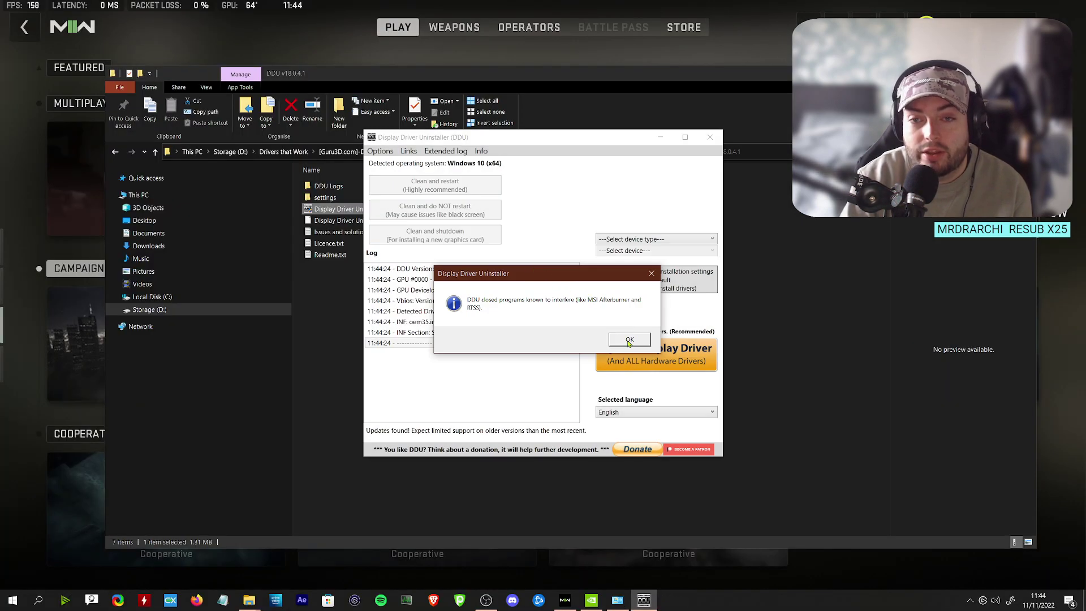
click(628, 340)
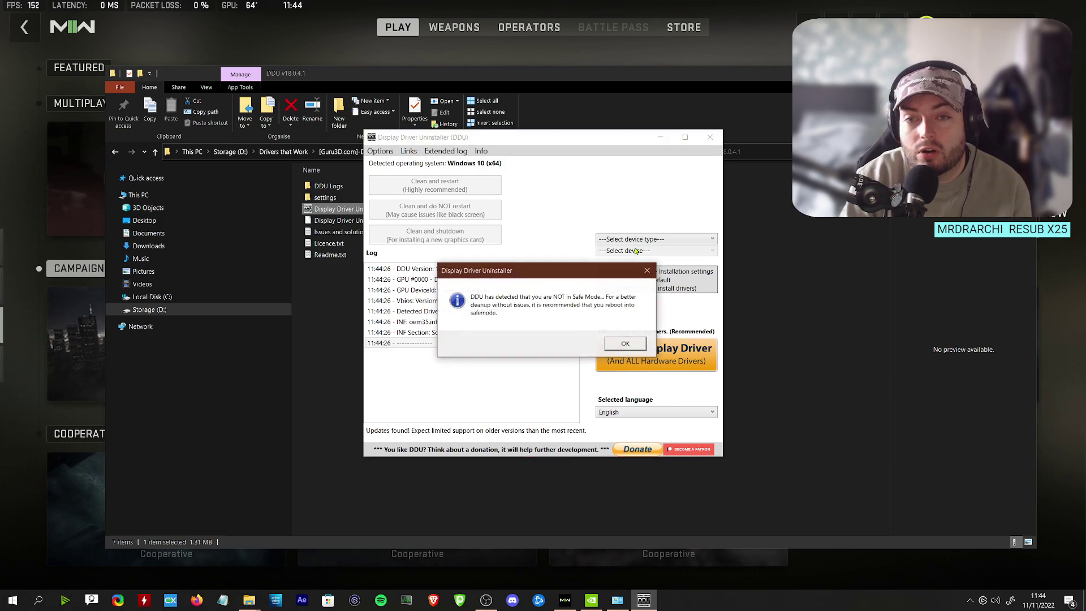
click(625, 342)
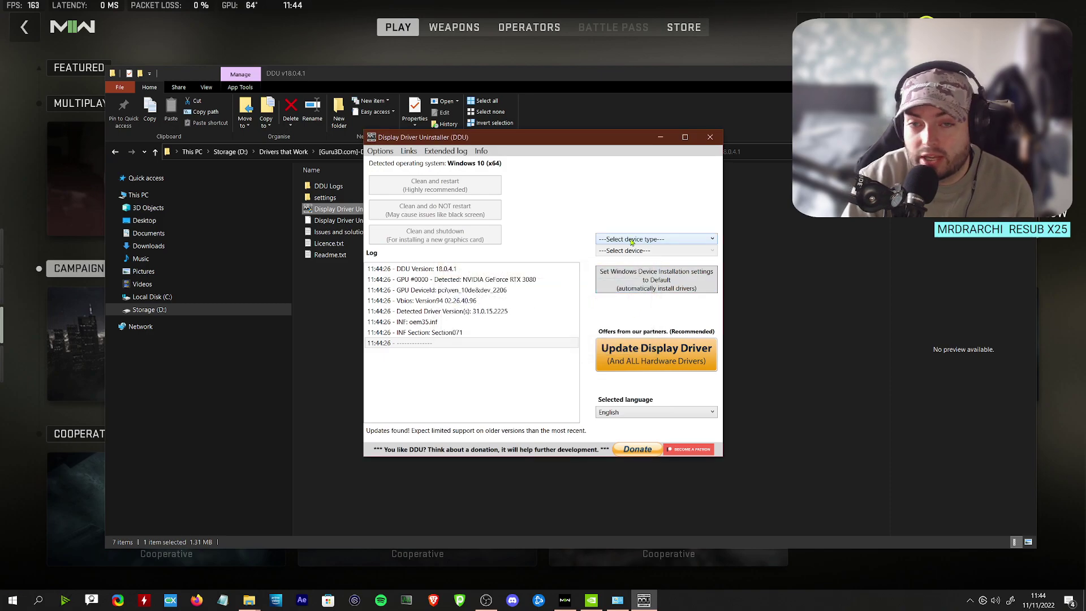
Set the device type to GPU and the device to NVIDIA, and close Display Driver Uninstaller without cleaning
click(631, 240)
click(624, 272)
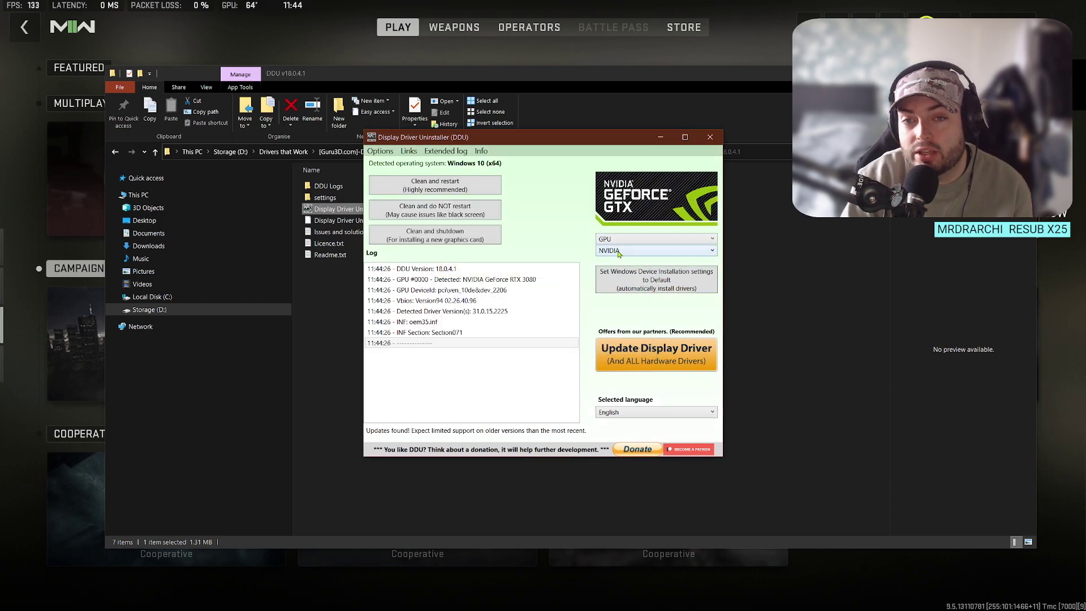
click(620, 251)
click(621, 268)
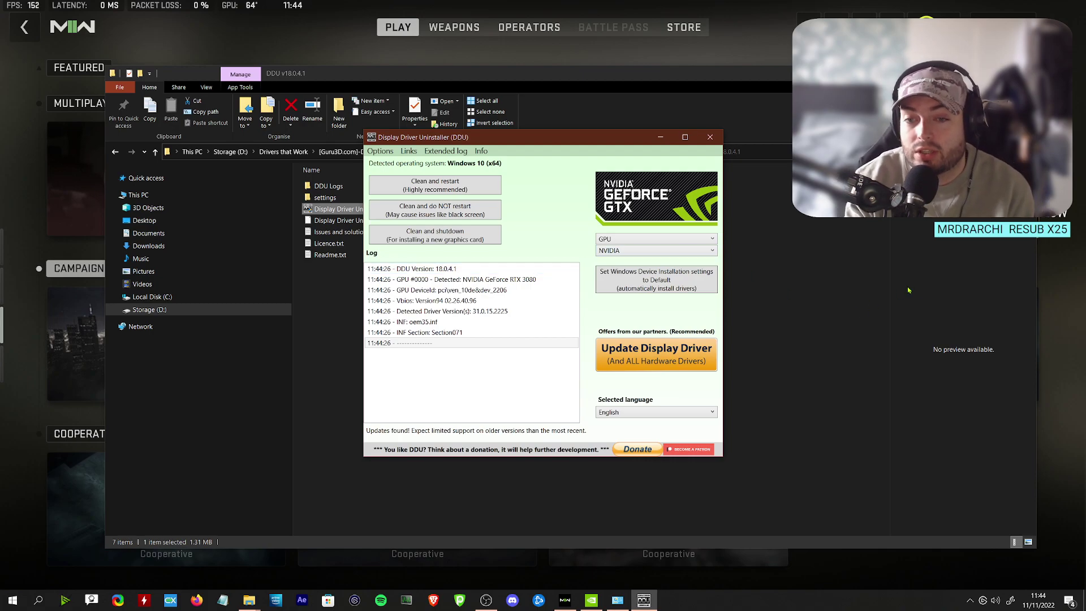
click(710, 137)
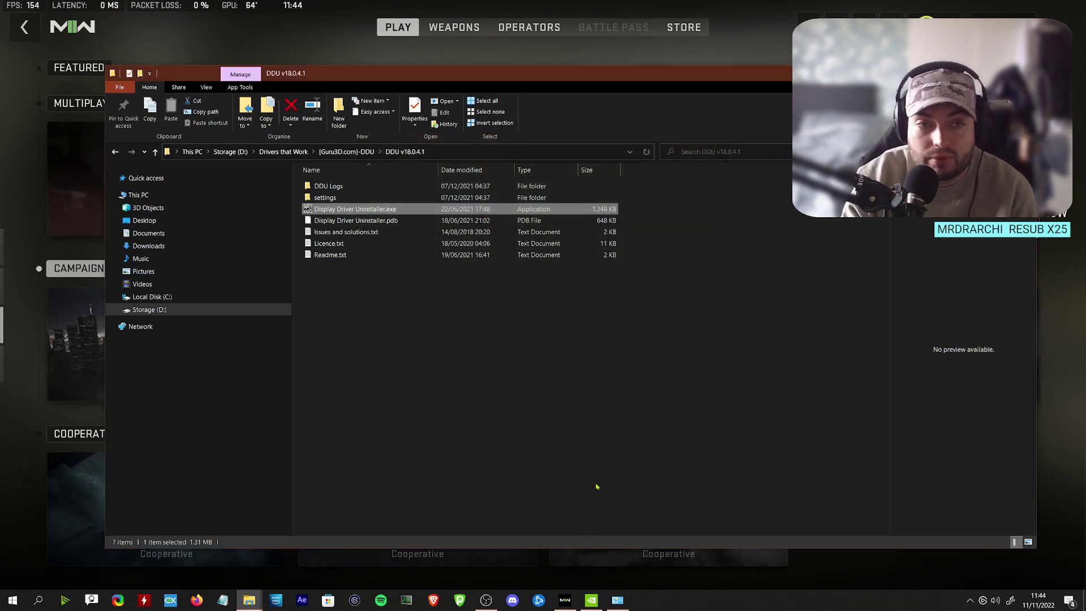
Switch to the Network Connections window and view the available actions for the WiFi adapter without applying any
click(379, 503)
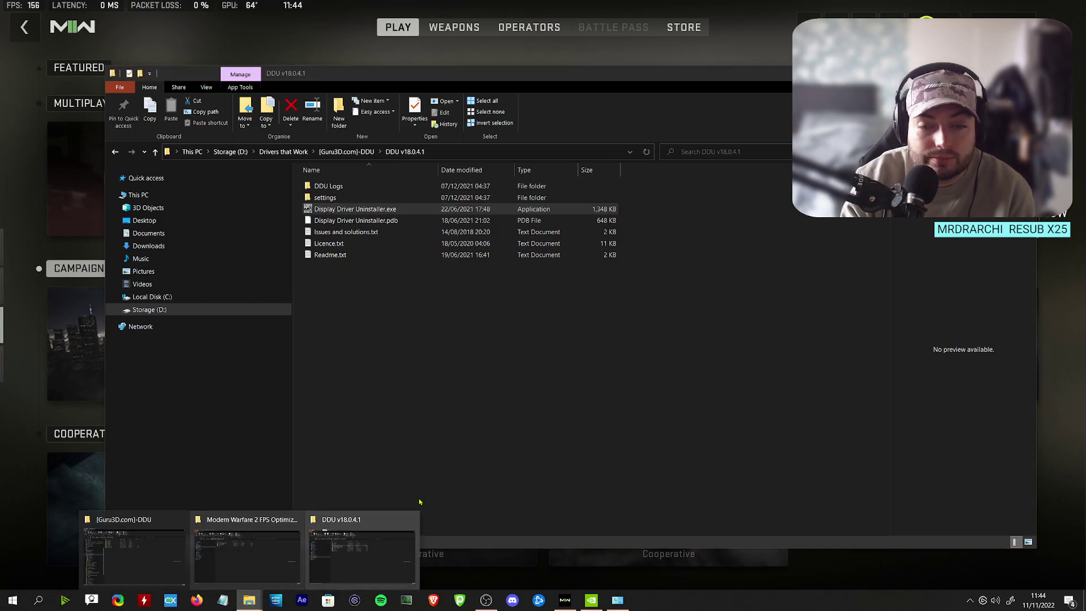
click(617, 600)
click(617, 600)
click(617, 601)
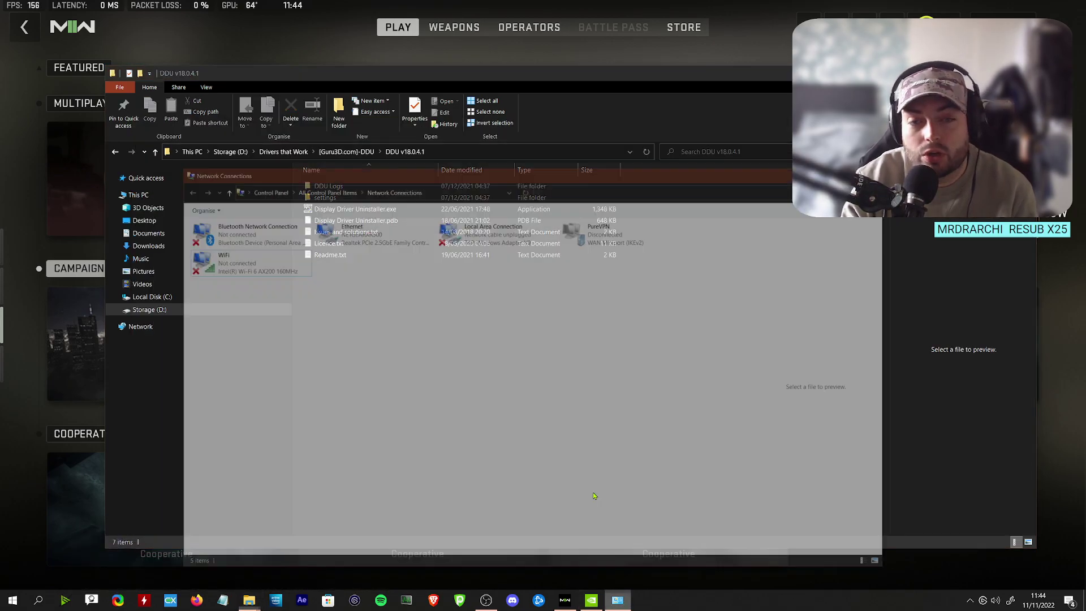
click(227, 229)
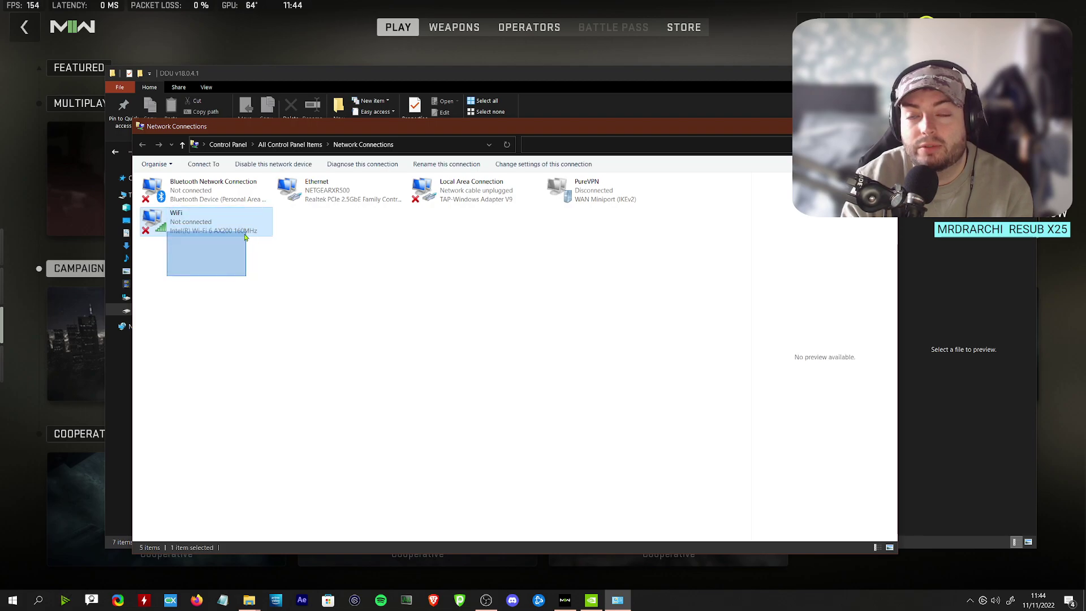
right_click(186, 224)
click(339, 272)
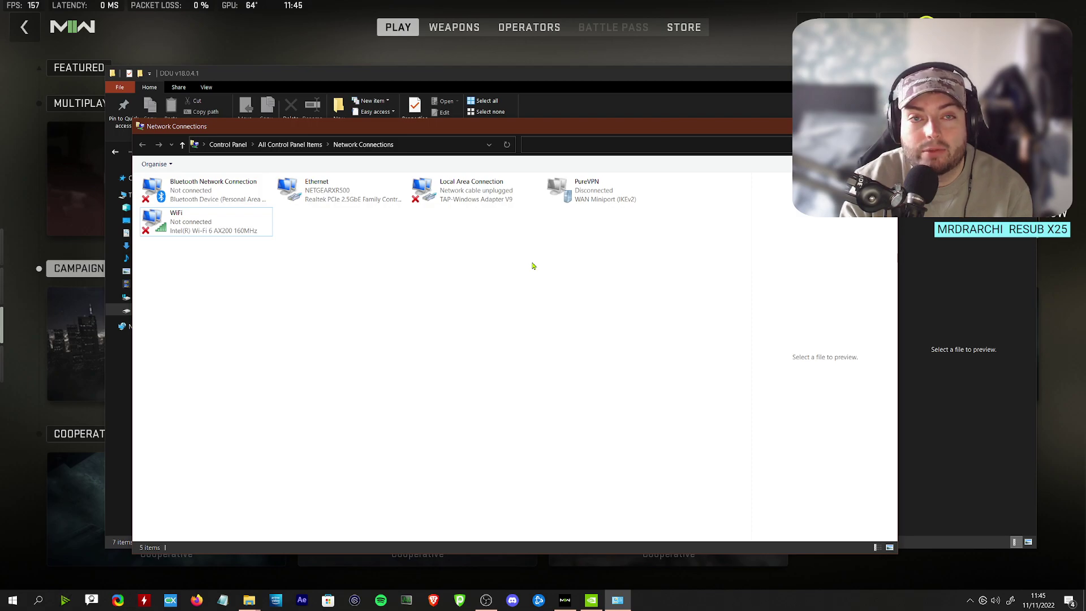
click(155, 229)
click(500, 302)
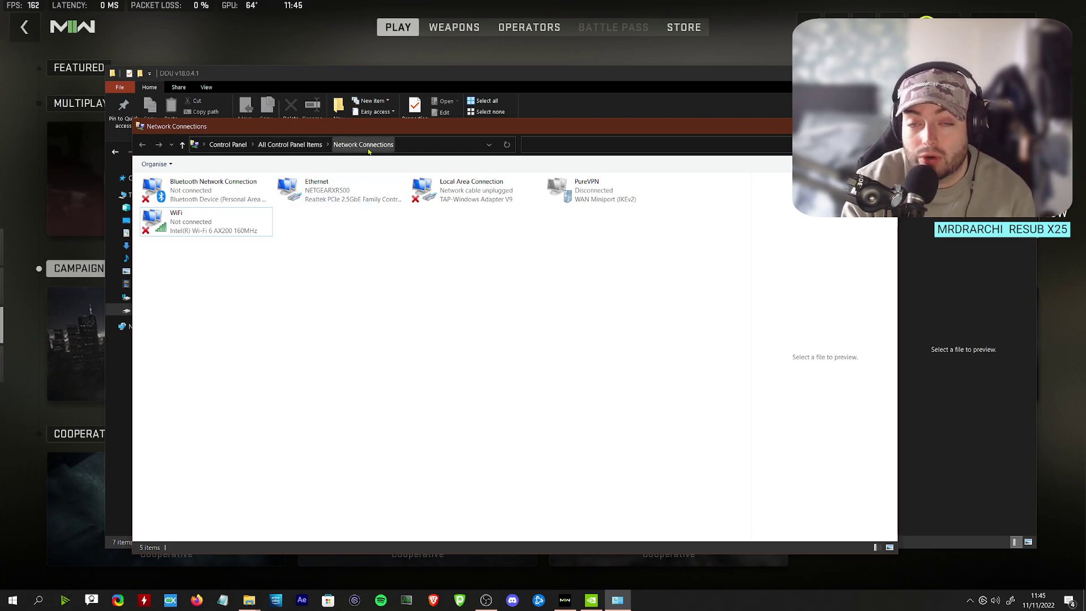
Switch to the Brave browser, replace the YouTube tab with a new one and search for "nvidia"
click(432, 601)
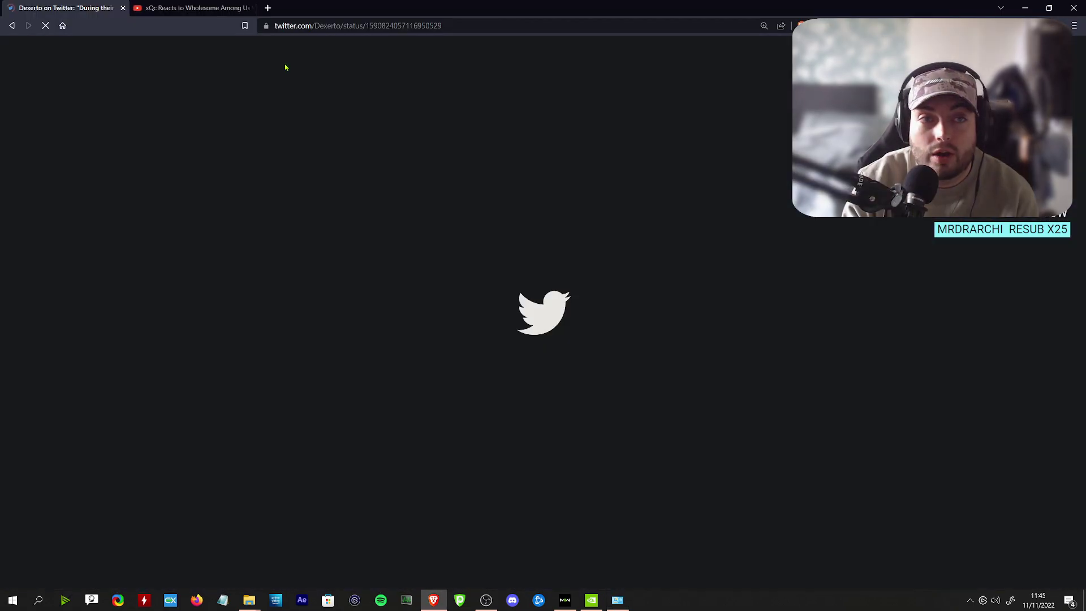
click(261, 9)
click(250, 8)
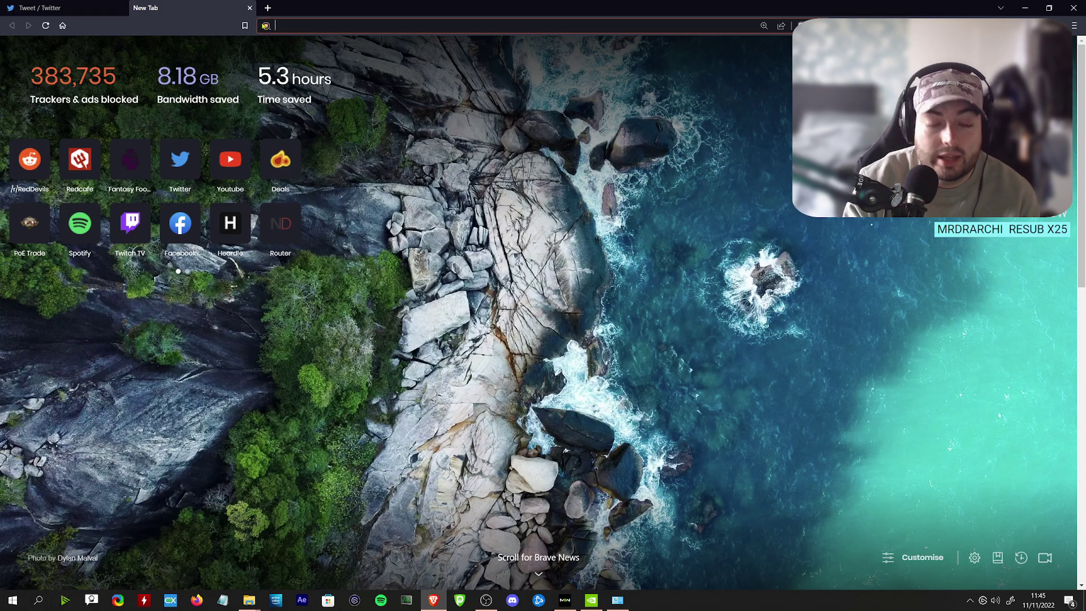
text(nvidia)
key(Return)
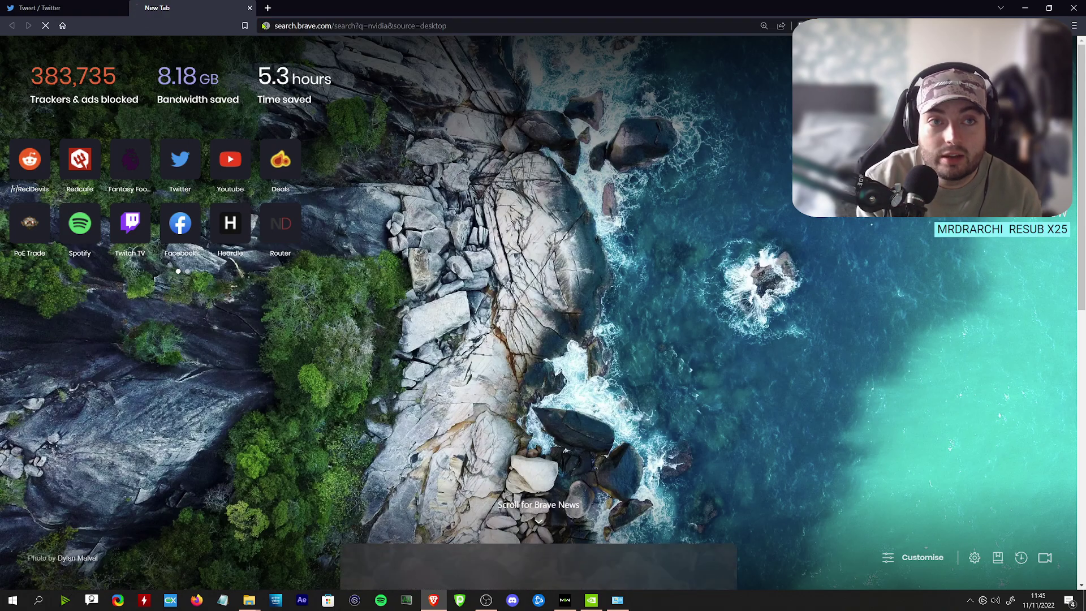
Refine the web search to "nvidia driver past downloads" and open the official NVIDIA Advanced Driver Search page
click(591, 600)
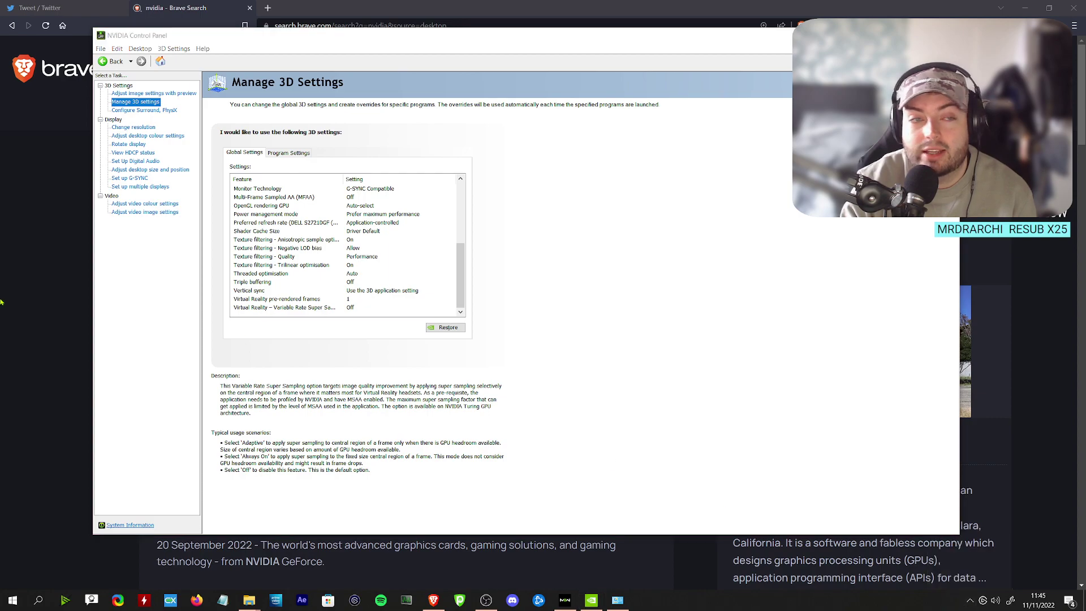
click(955, 563)
text(drive)
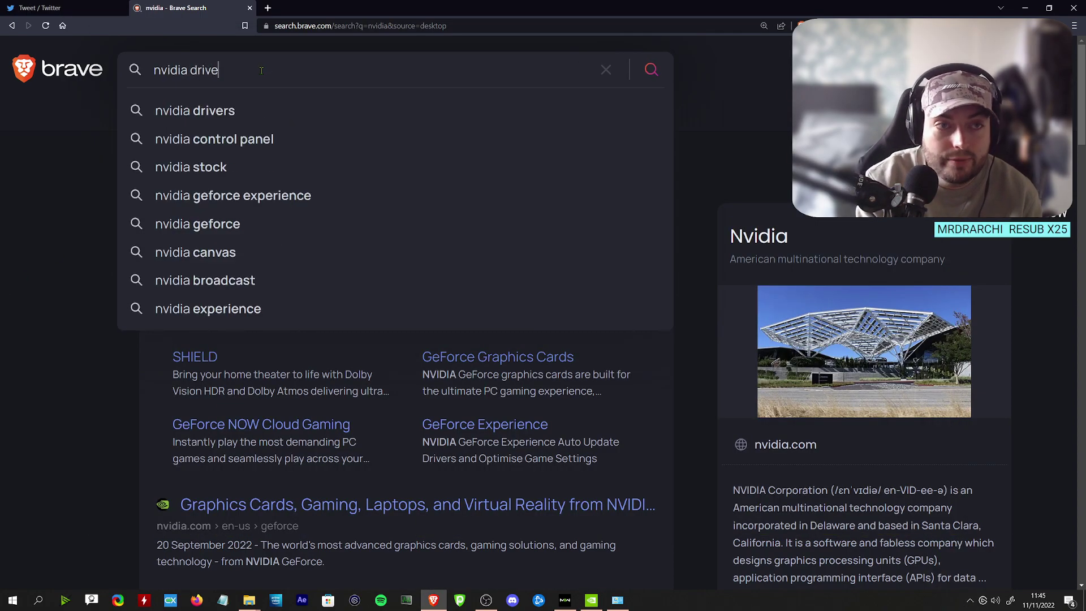
text(r past downloads)
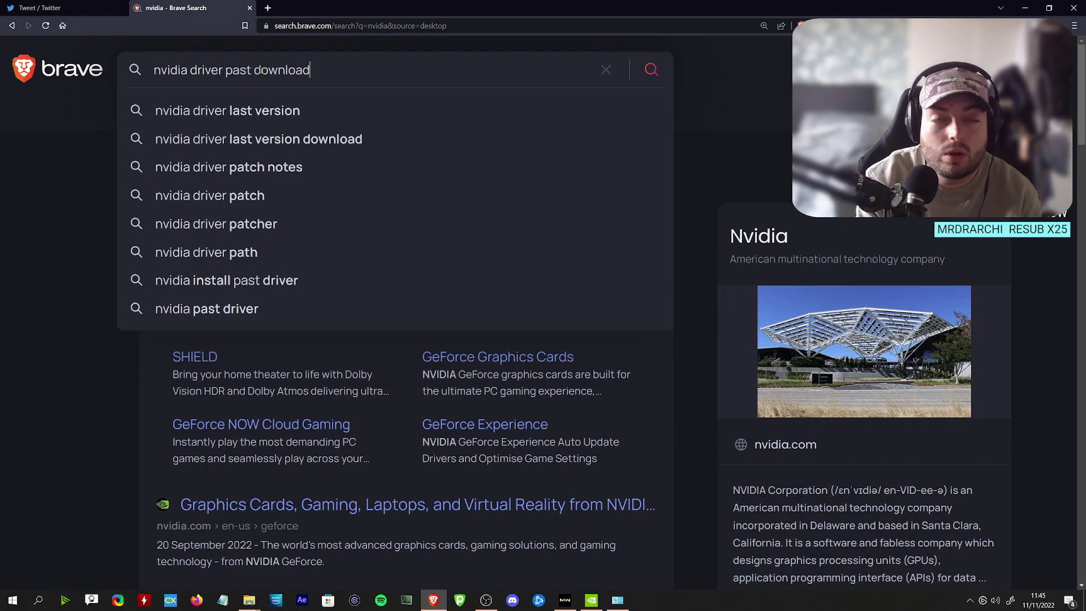
key(Return)
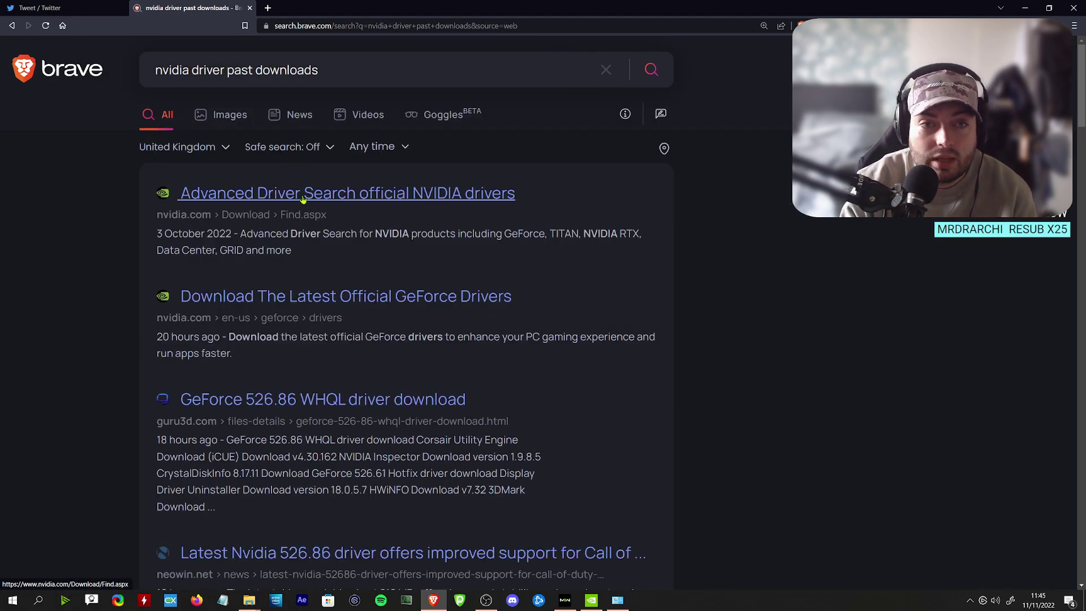
click(361, 193)
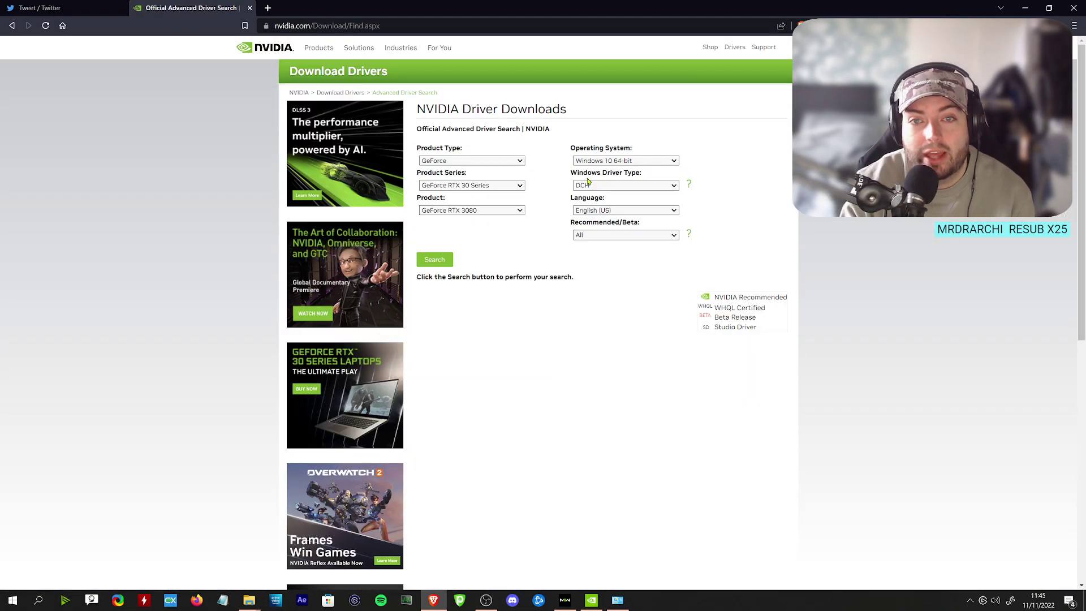
Search for drivers with product type GeForce and product series GeForce RTX 30 Series
click(492, 161)
click(486, 170)
click(483, 185)
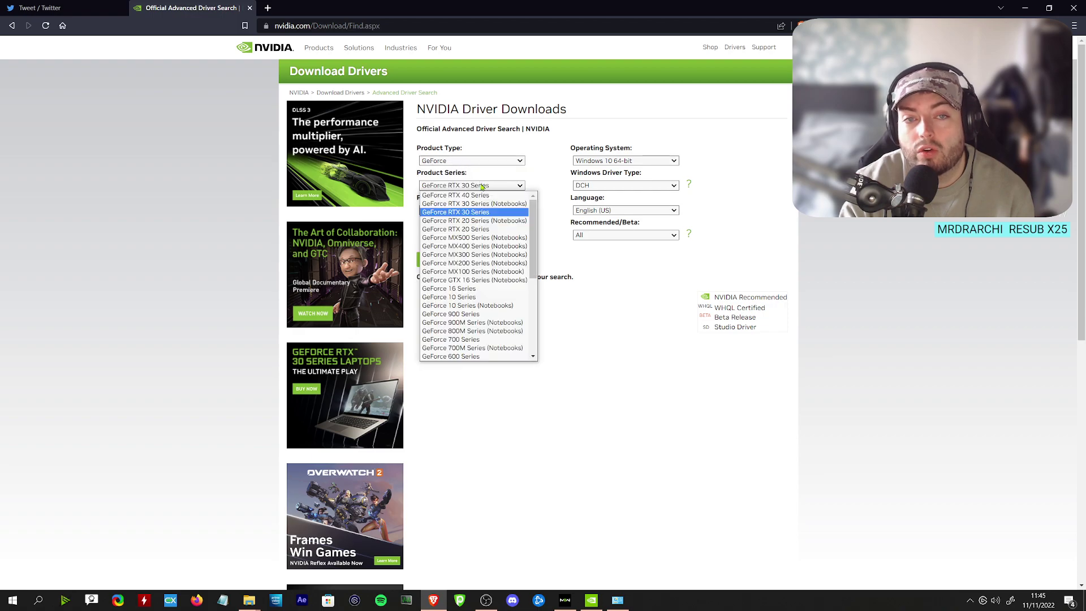
click(486, 207)
click(441, 258)
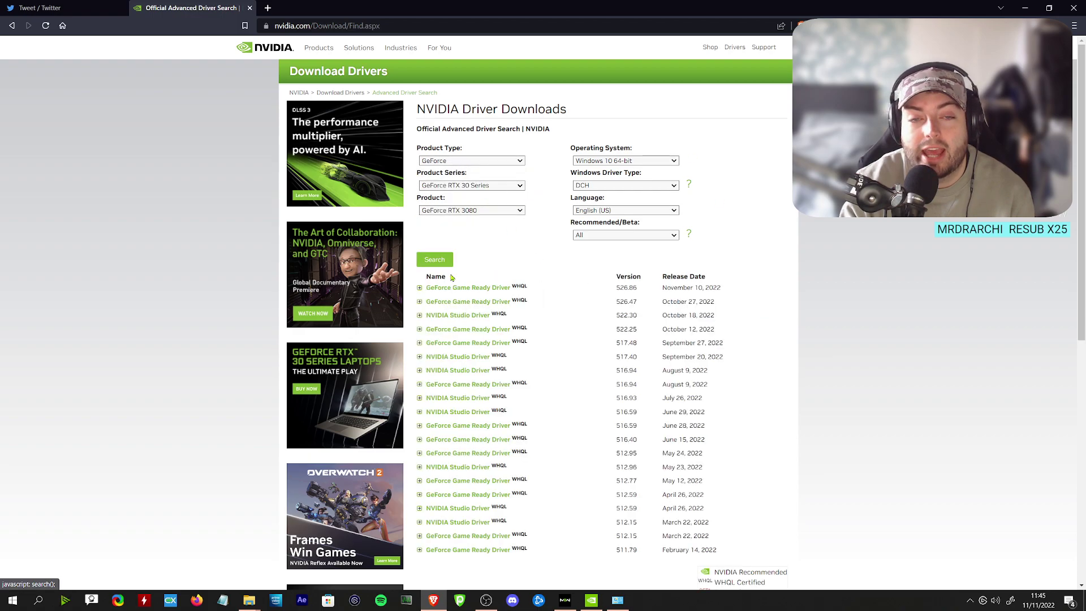
Locate the October 12, 2022 GeForce Game Ready Driver in the results and highlight its version number 522.25
scroll(550, 380, down, 1)
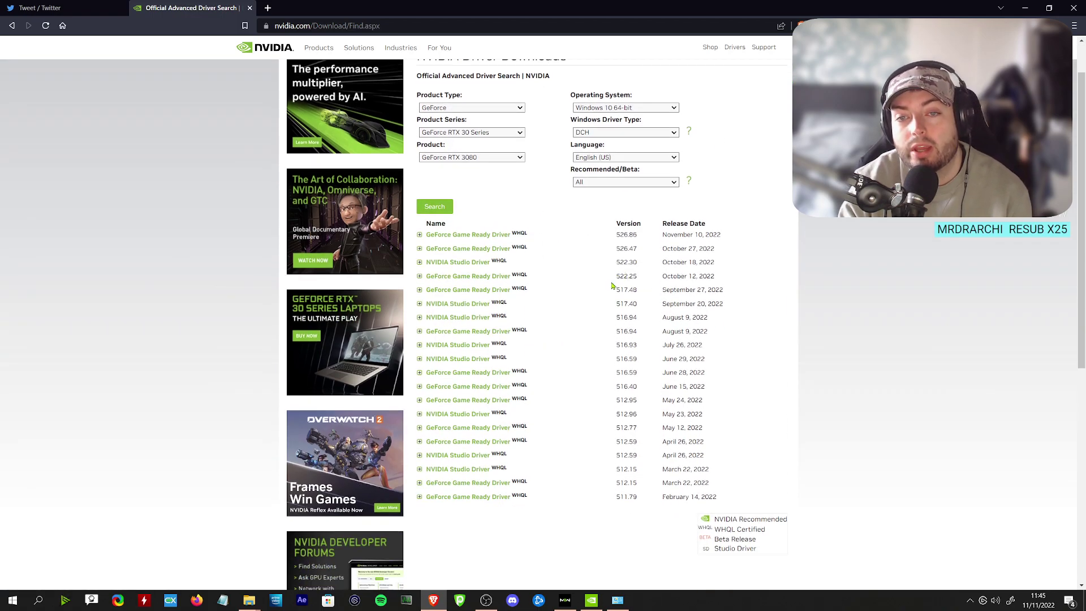
key(ctrl+a)
click(510, 280)
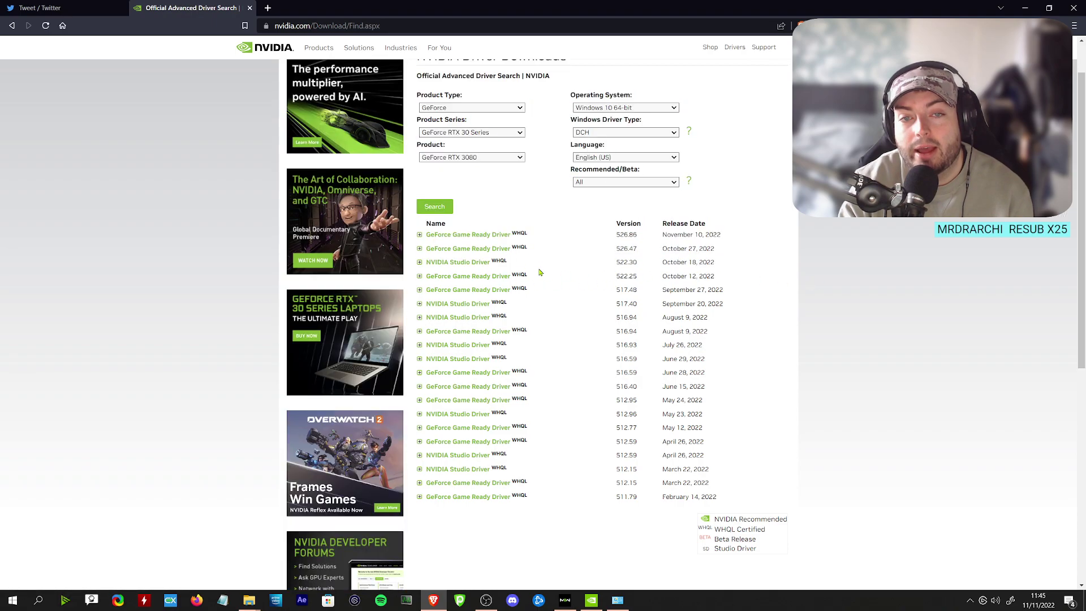
drag(616, 277, 642, 280)
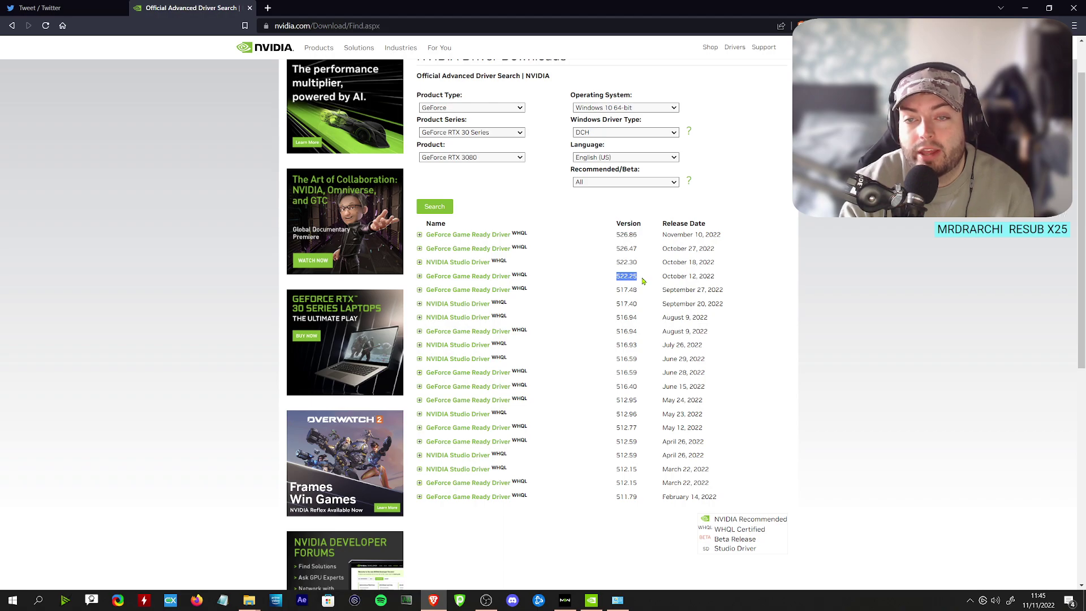
Check the release highlights of Game Ready Driver 526.86, collapse them, and highlight the version and release date of driver 522.25
drag(729, 236, 532, 236)
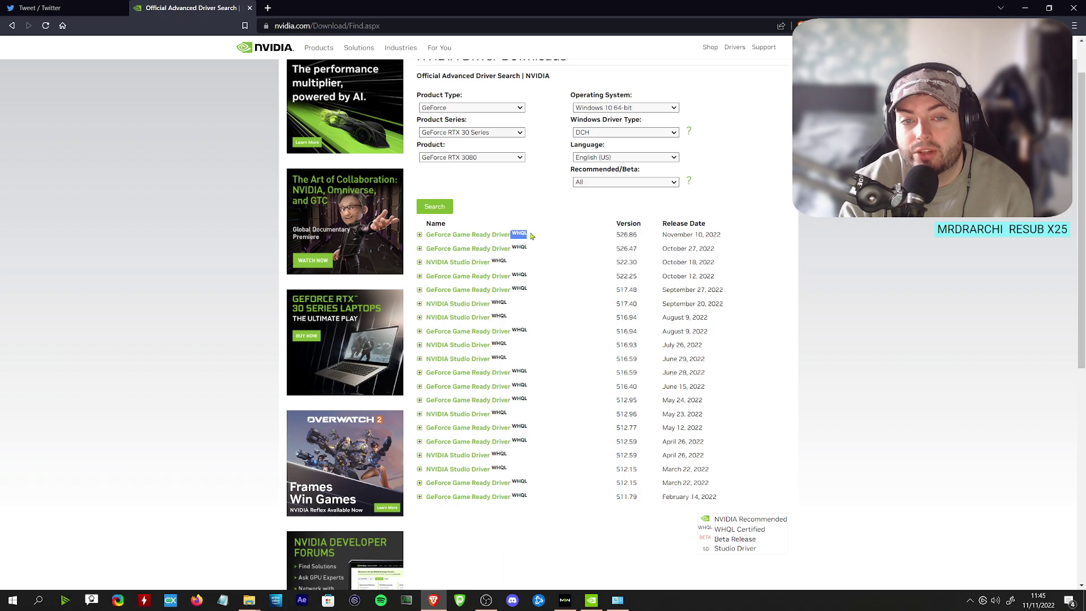
click(419, 235)
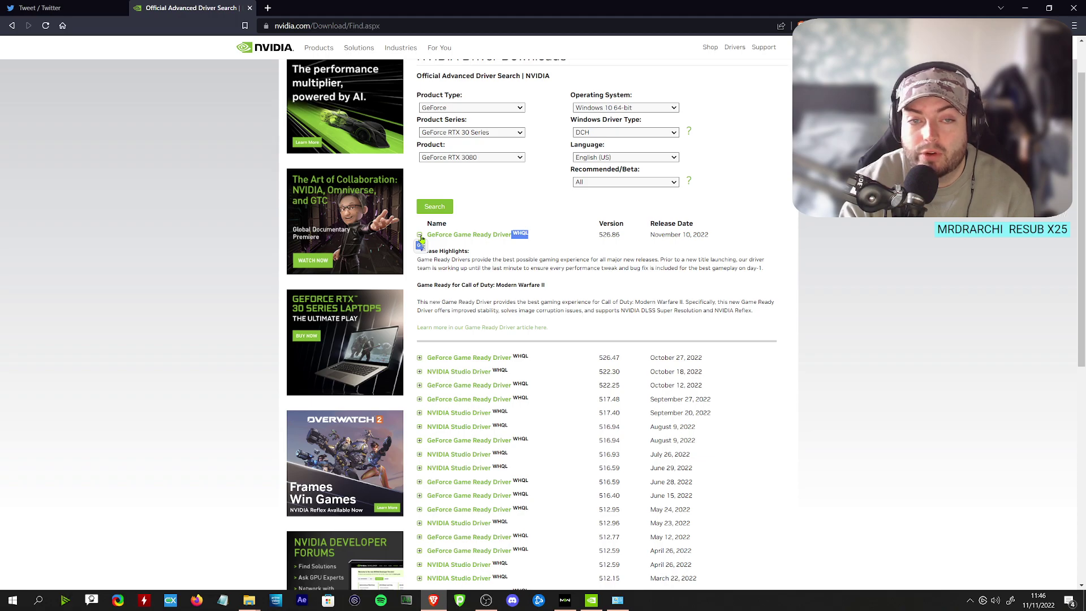
click(419, 235)
click(744, 271)
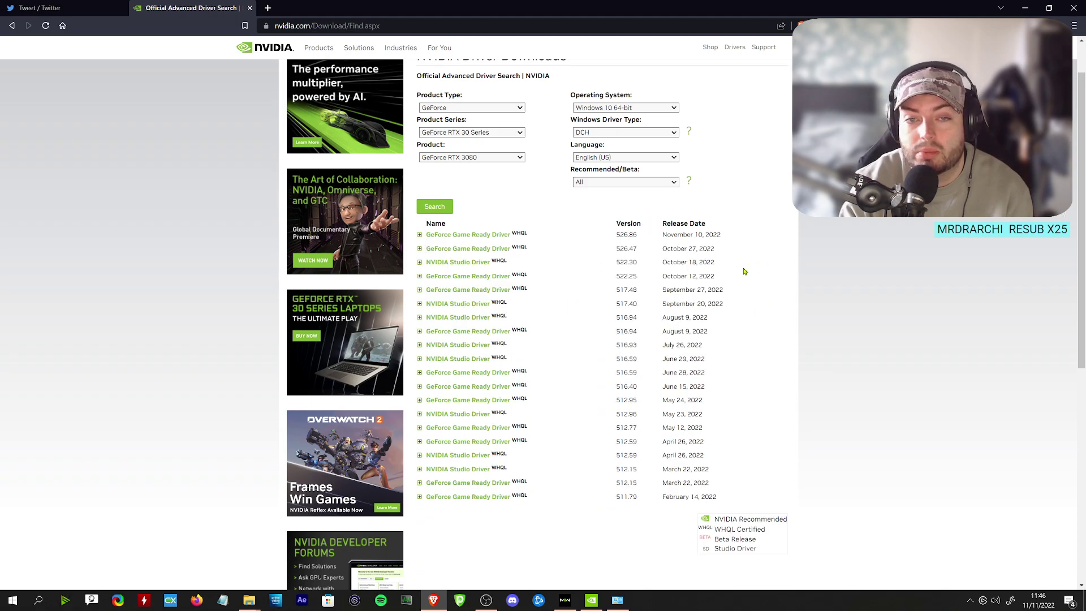
drag(741, 278, 616, 280)
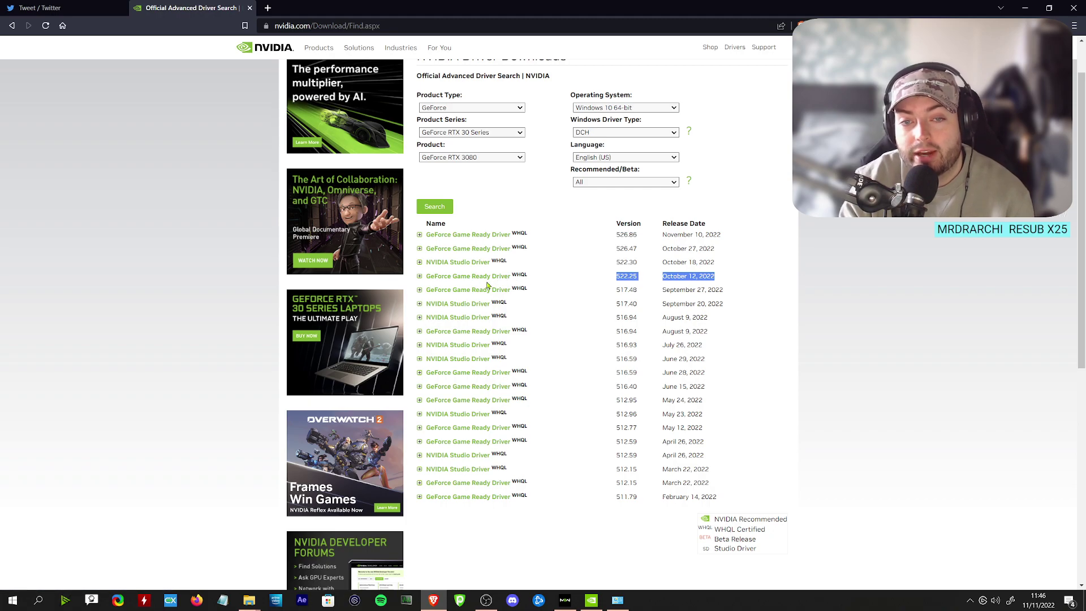
Clear the browser, NVIDIA Control Panel, Network Connections and DDU v18.0.4.1 folder windows off the screen
click(1023, 6)
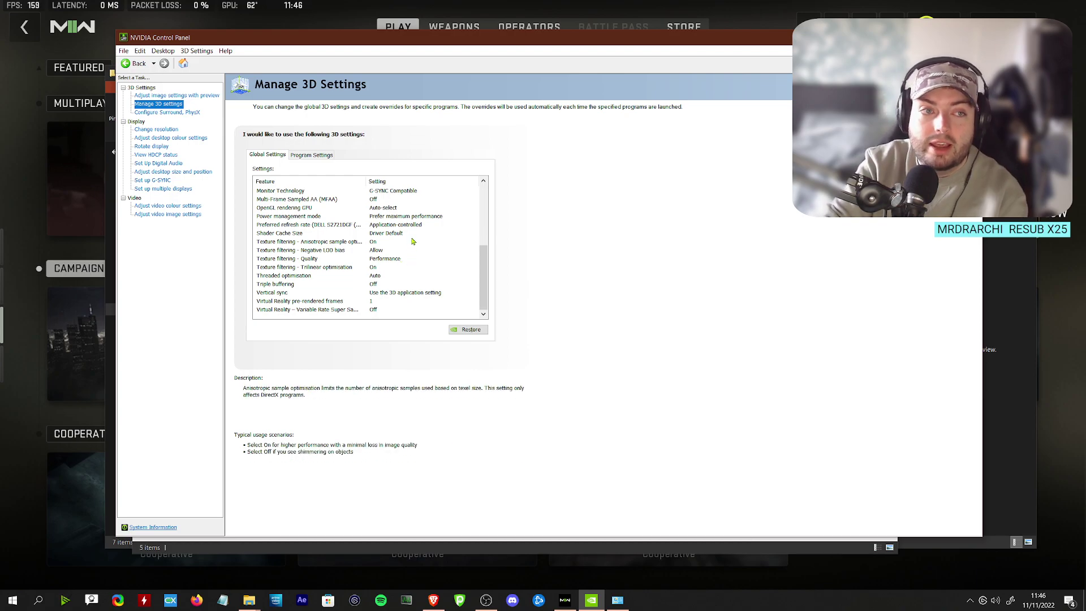
key(alt+F4)
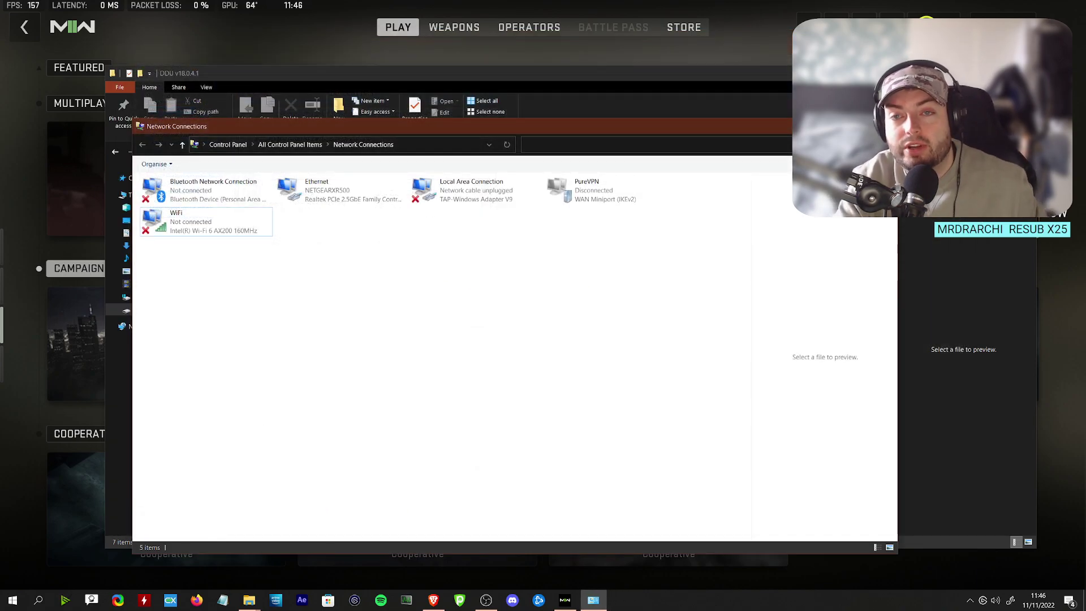
key(alt+F4)
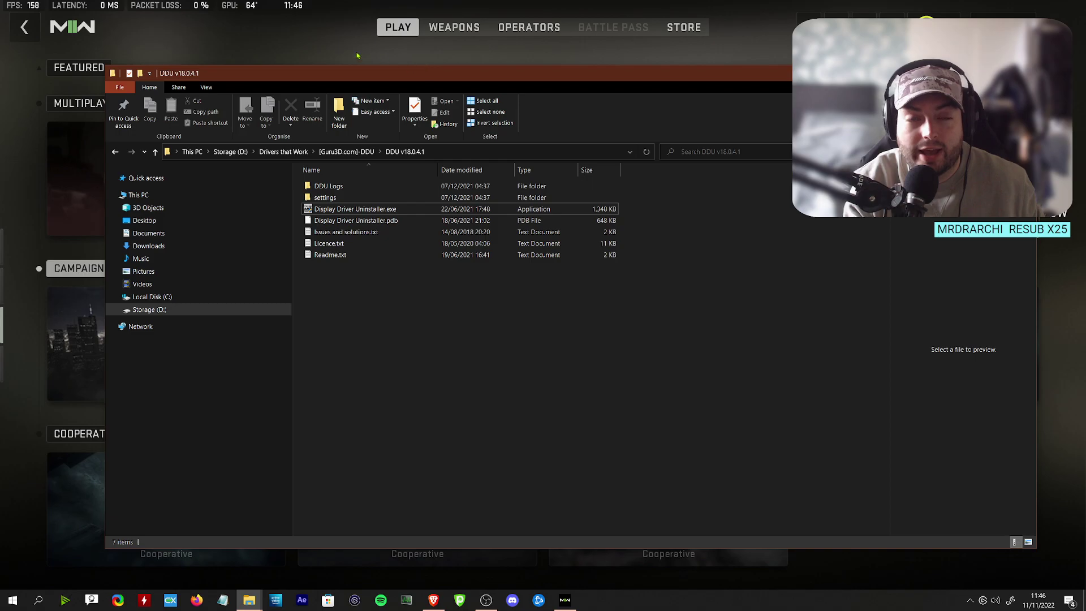
key(alt+F4)
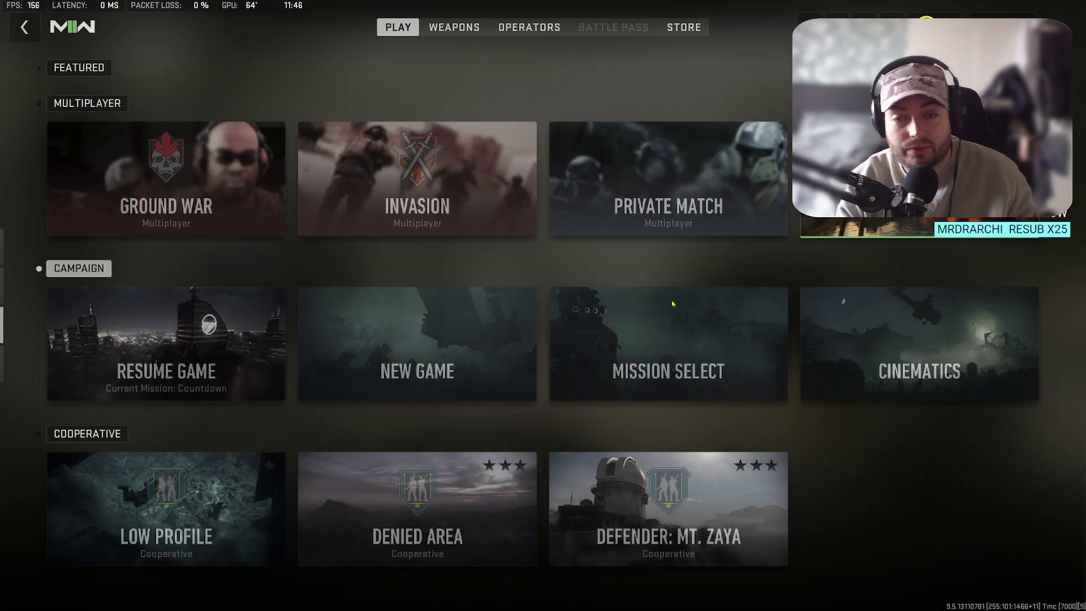
Launch NVIDIA Profile Inspector from the Modern Warfare 2 FPS Optimization Guide folder and show the Unknown settings of the _GLOBAL_DRIVER_PROFILE
key(alt+Tab)
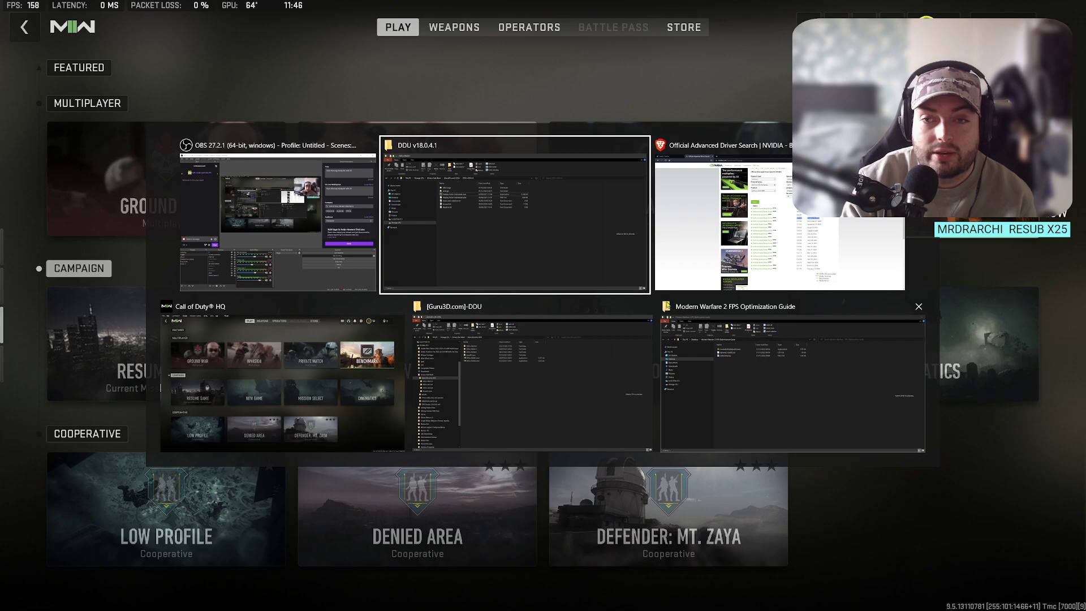
click(664, 357)
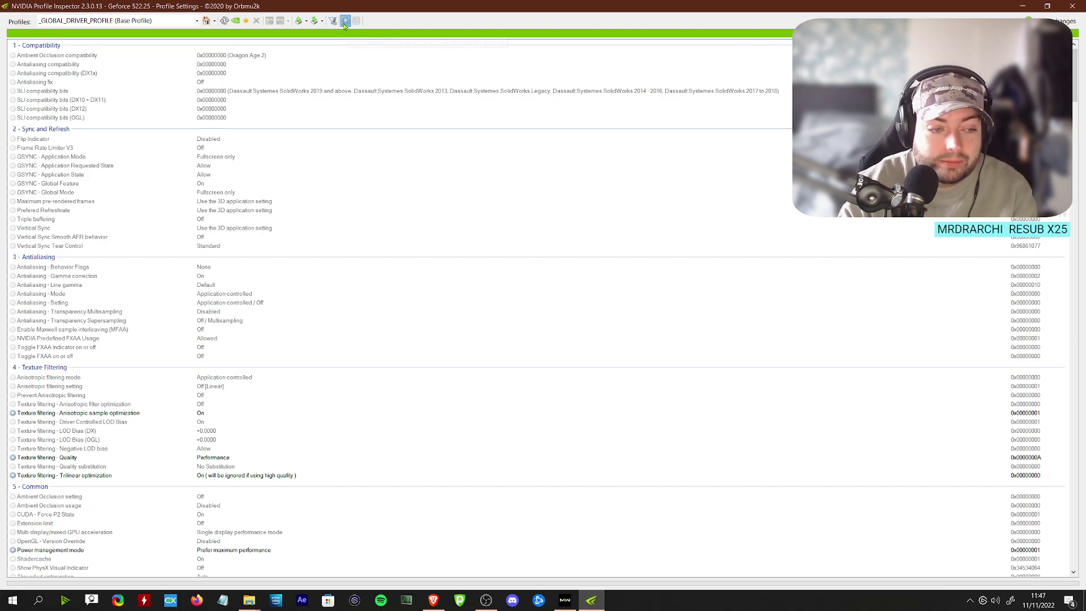
click(345, 21)
scroll(357, 314, down, 20)
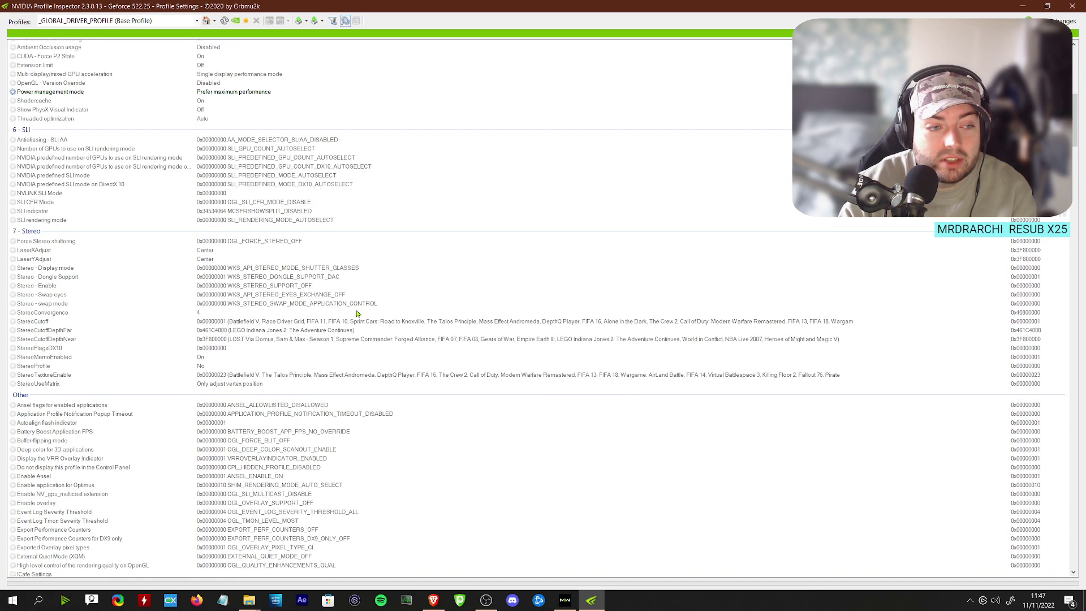
scroll(225, 297, down, 16)
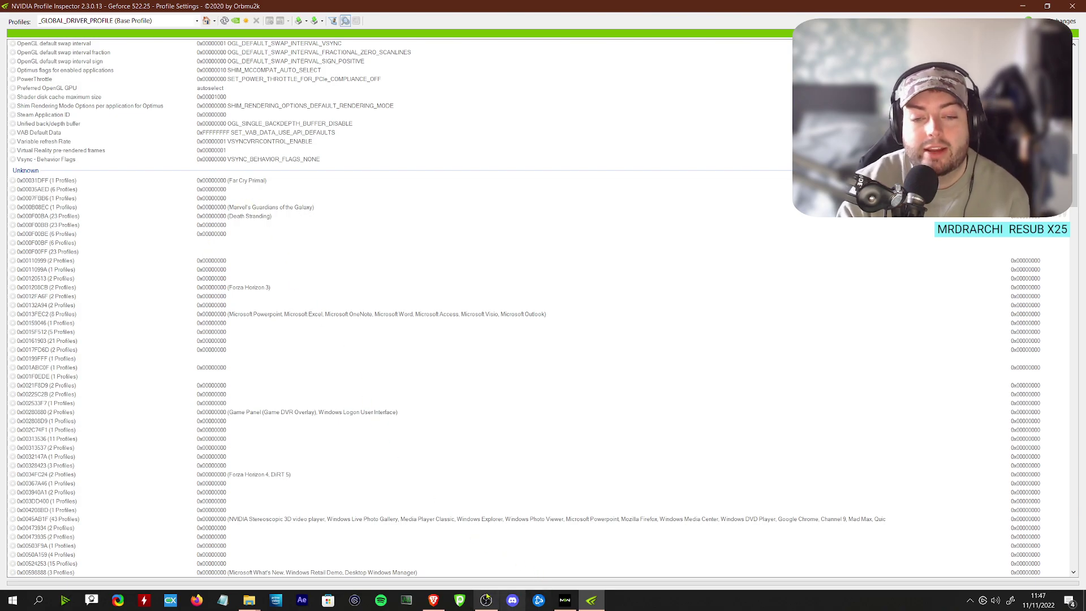
Open the reference image unknown.png from the optimization guide folder and examine the numbered Profile Inspector settings marked in it
mouse_move(249, 599)
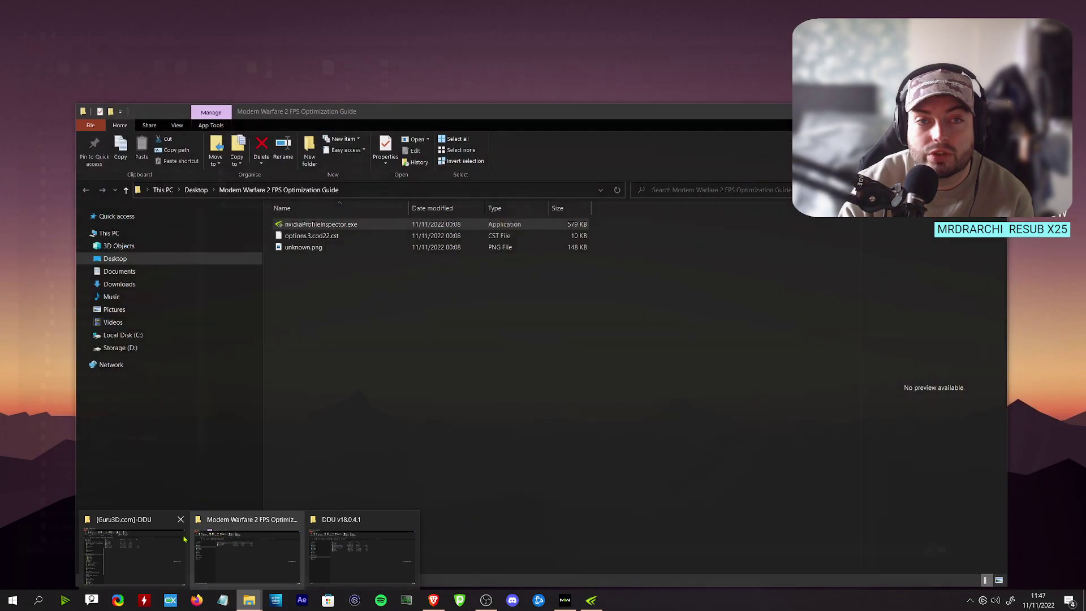
click(247, 557)
double_click(301, 247)
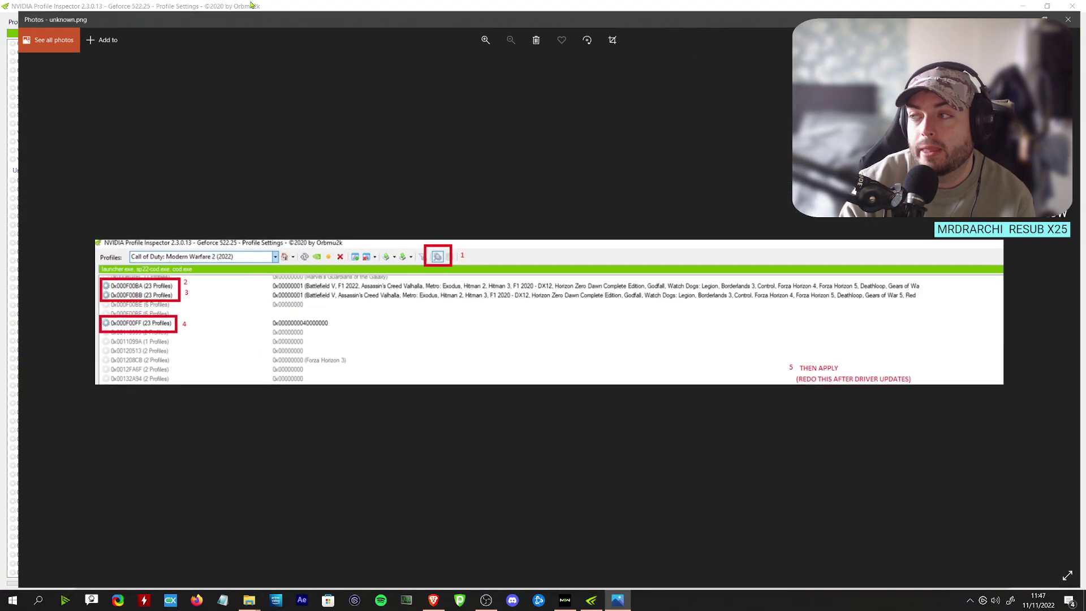
scroll(547, 303, up, 5)
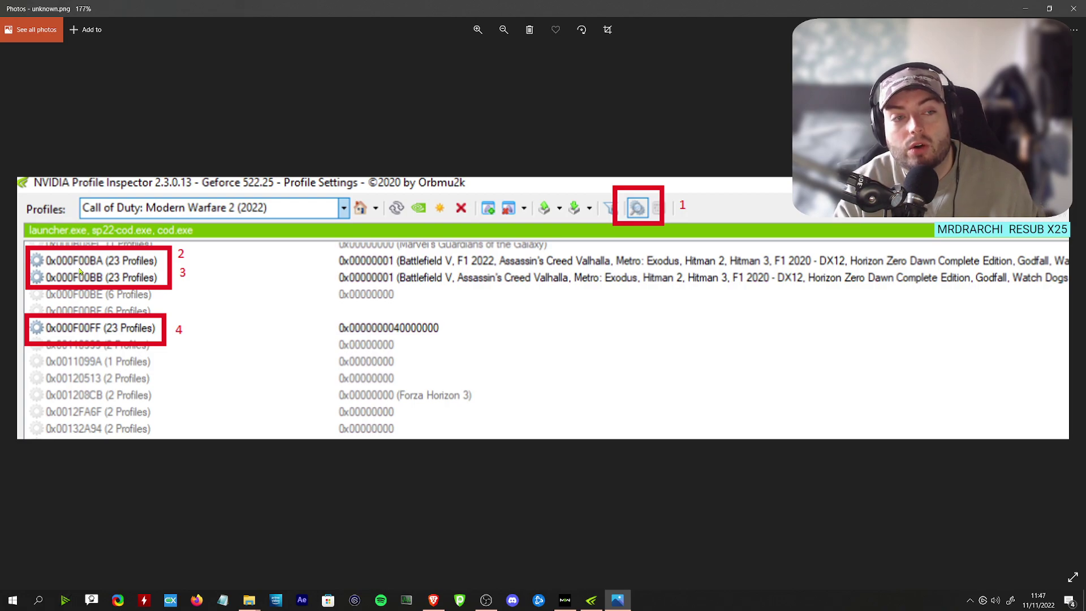
double_click(275, 4)
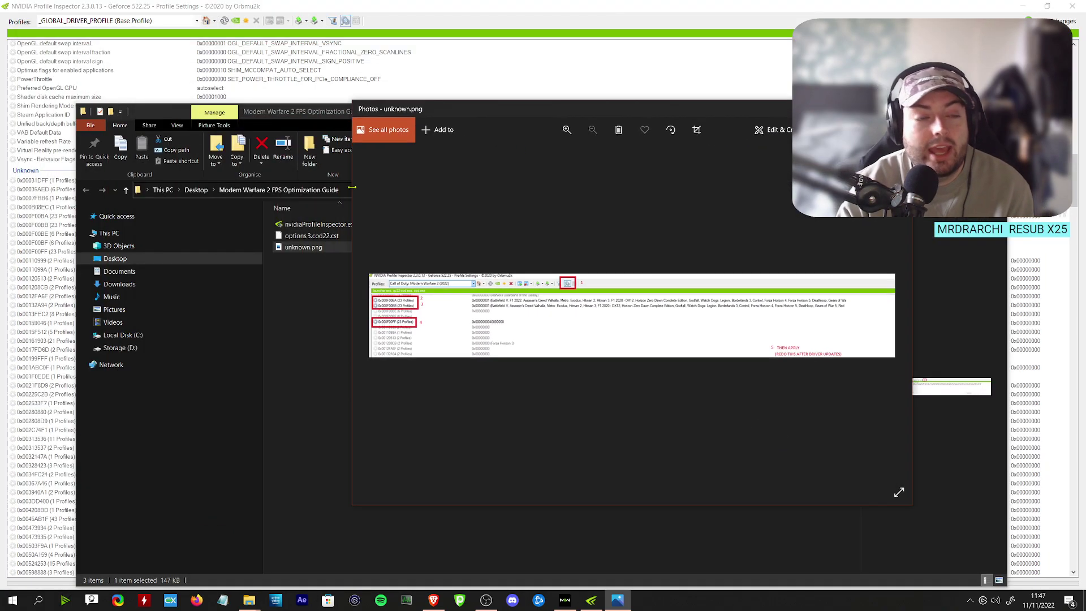
Set the unknown setting 0x000F00BA in Profile Inspector to 0x00000001, the value listed for Battlefield V and F1 2022
click(55, 218)
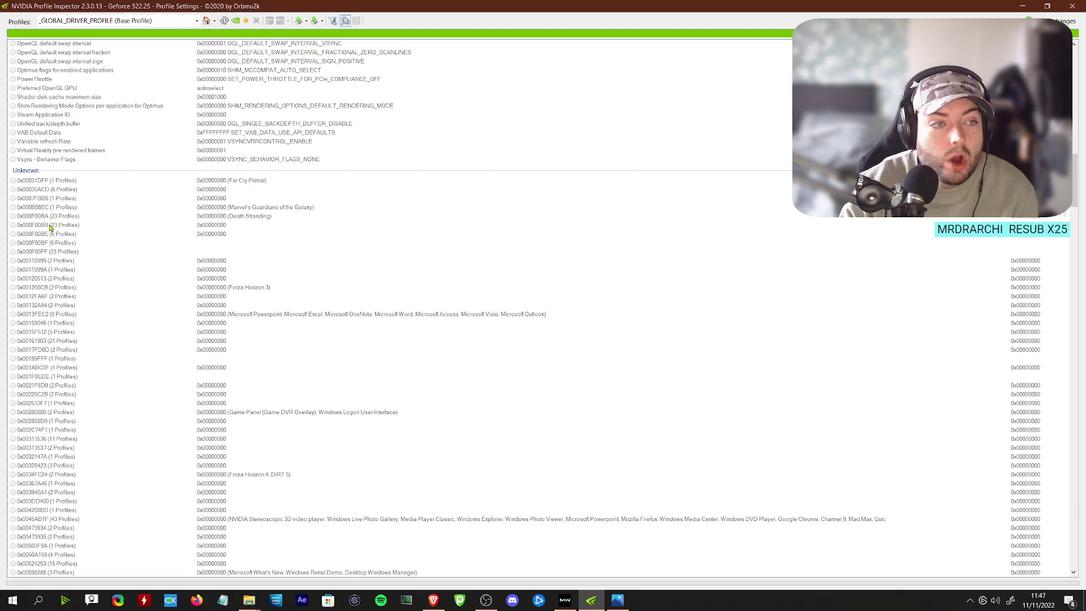
click(176, 219)
click(249, 216)
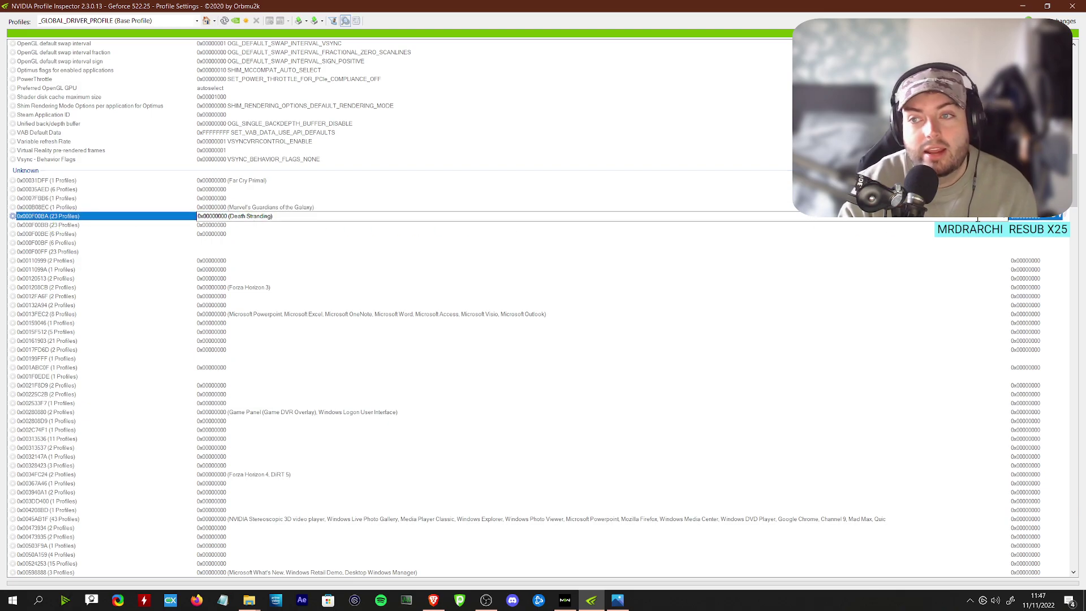
click(1006, 217)
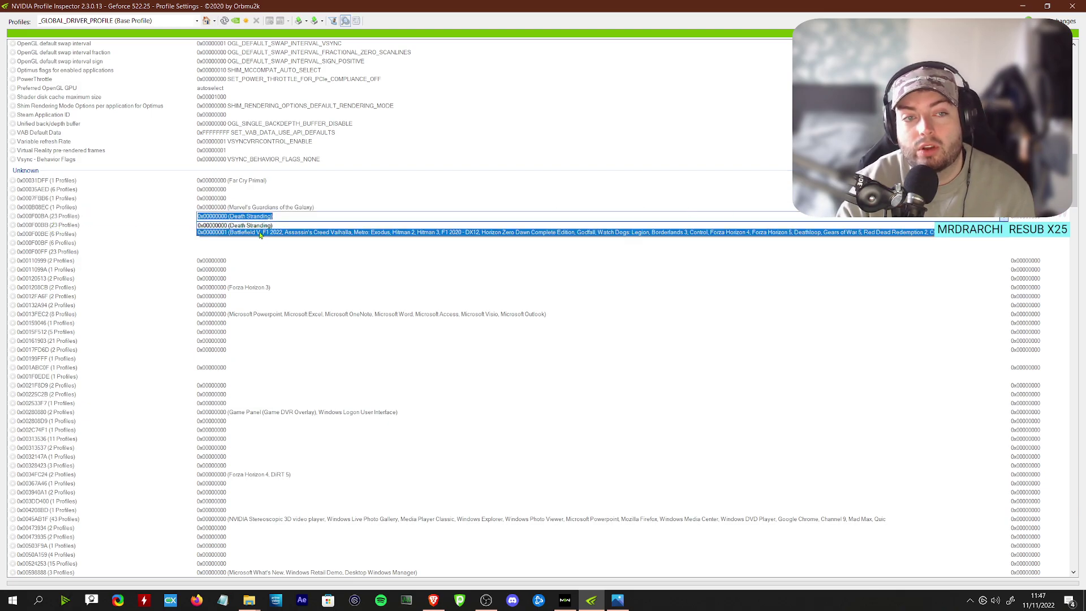
click(253, 224)
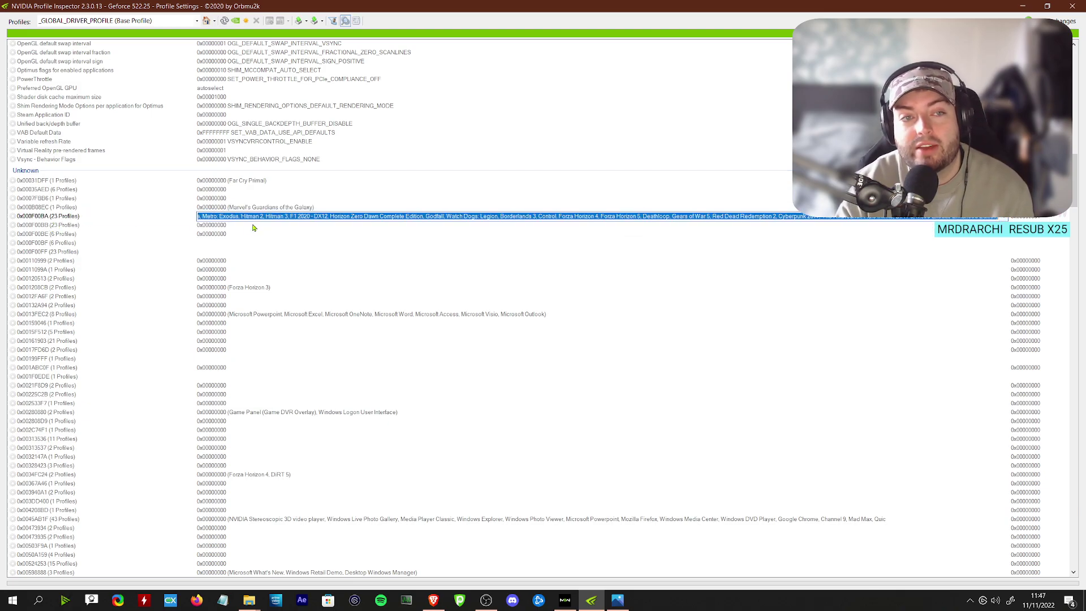
Set the unknown setting 0x000F00BB to 0x00000001, the value listed for Battlefield V and Assassin's Creed Valhalla
click(211, 225)
click(211, 225)
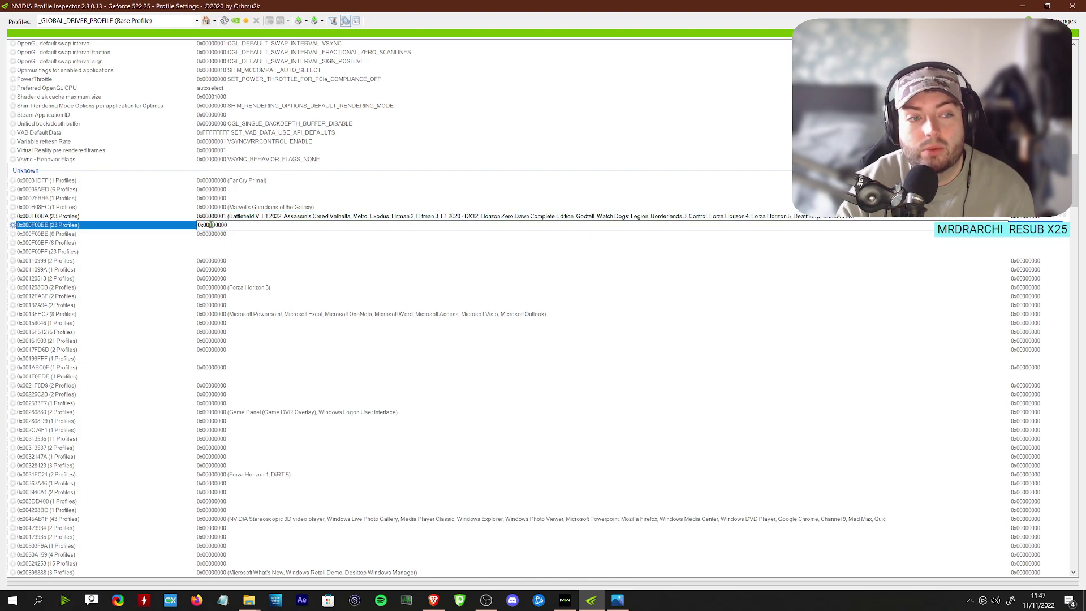
click(1002, 225)
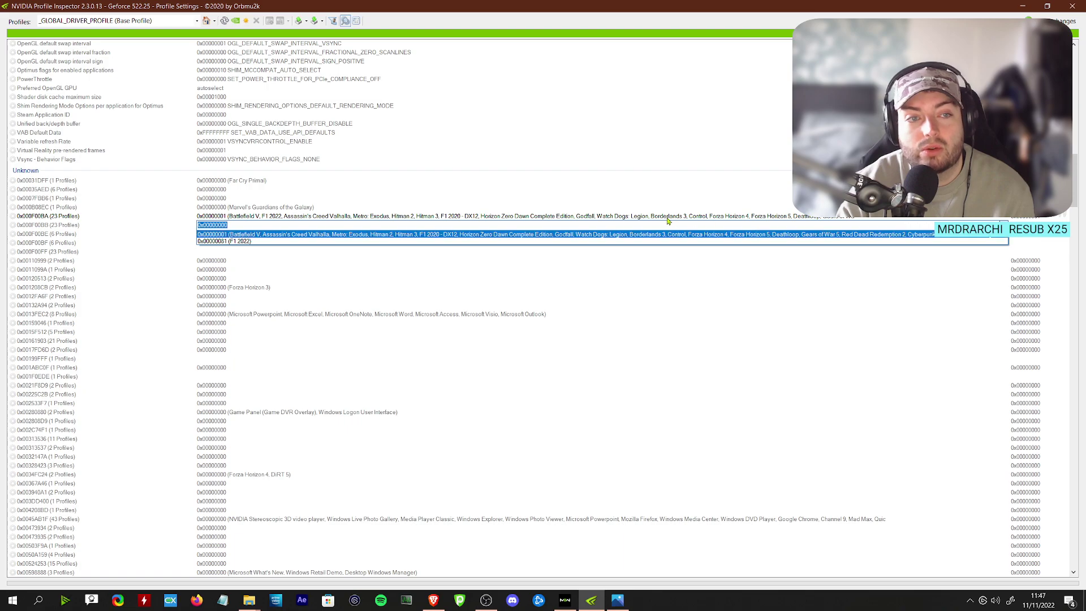
click(644, 235)
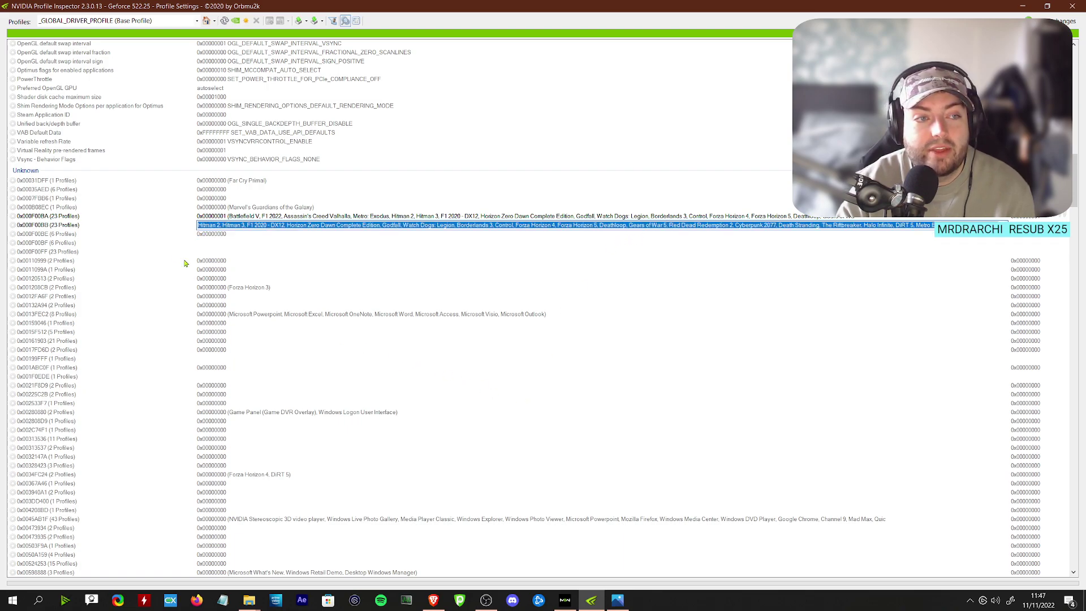
click(617, 599)
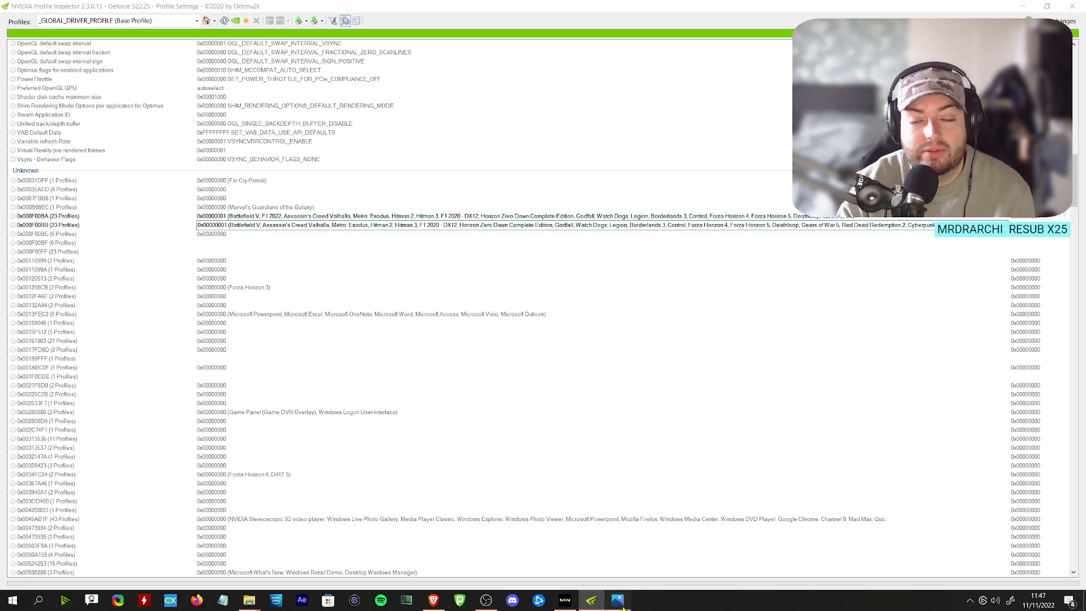
scroll(686, 292, up, 3)
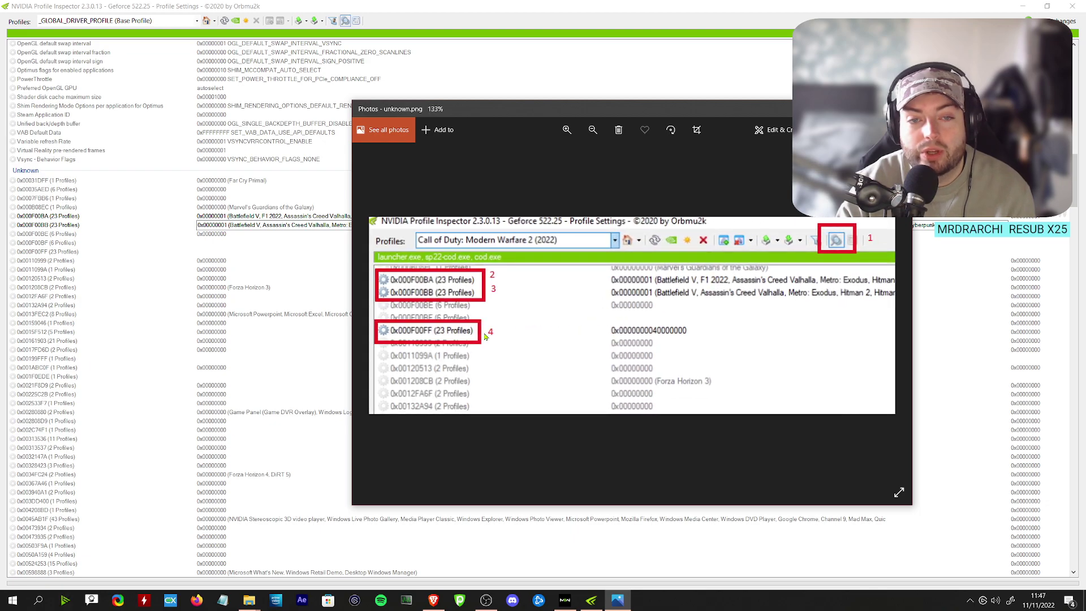
click(63, 254)
click(198, 252)
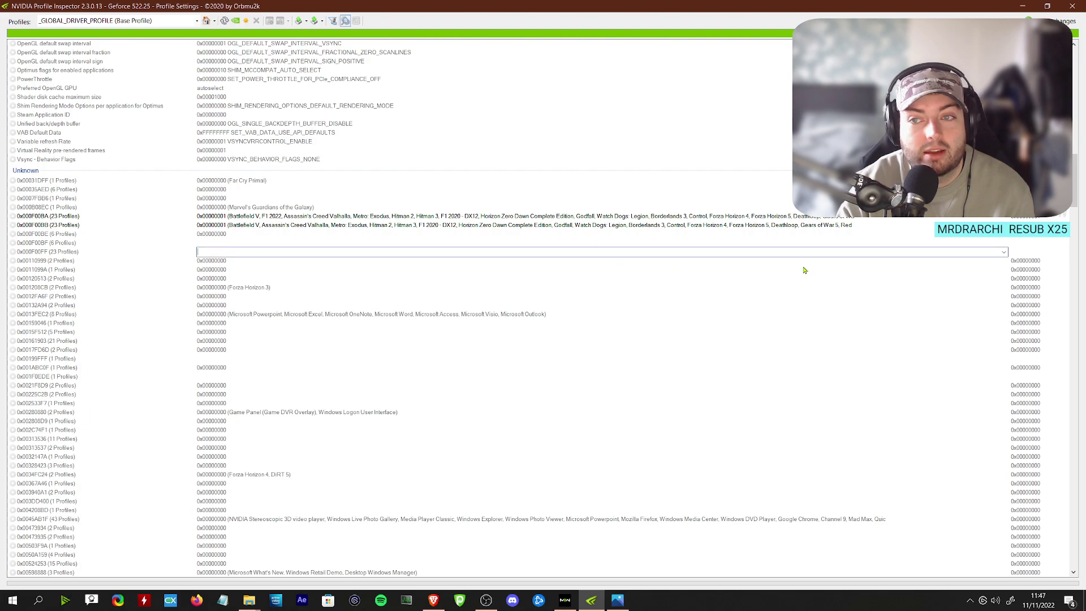
click(1004, 252)
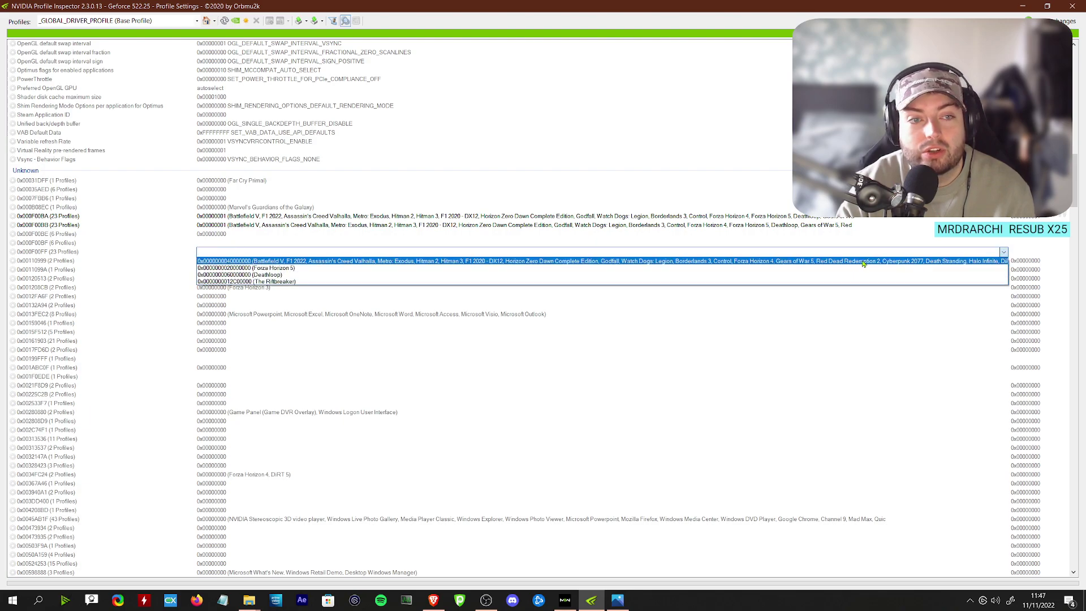
click(280, 261)
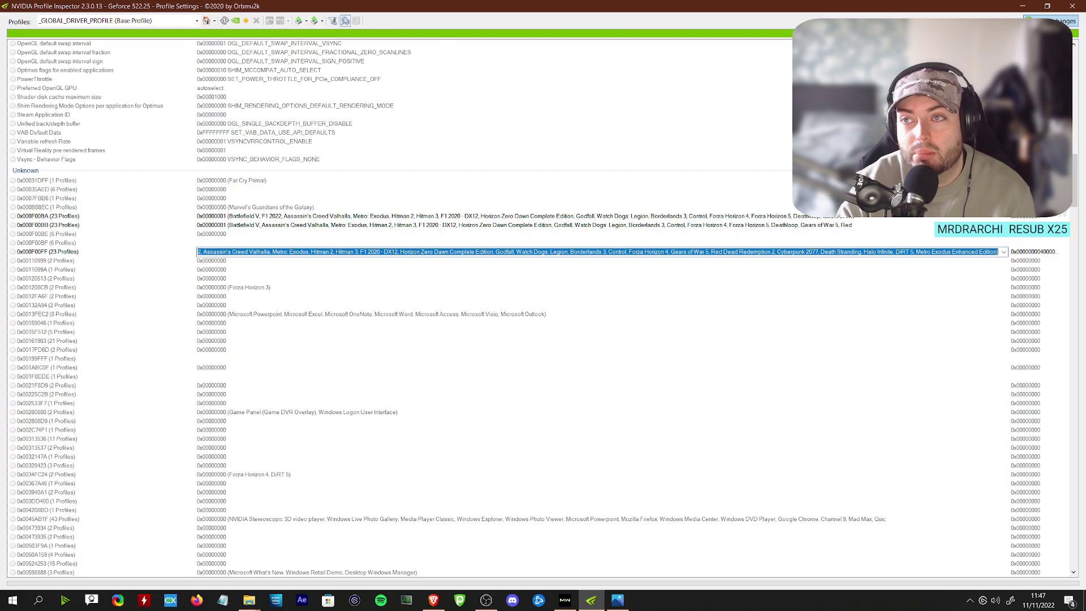
click(1056, 21)
click(1065, 5)
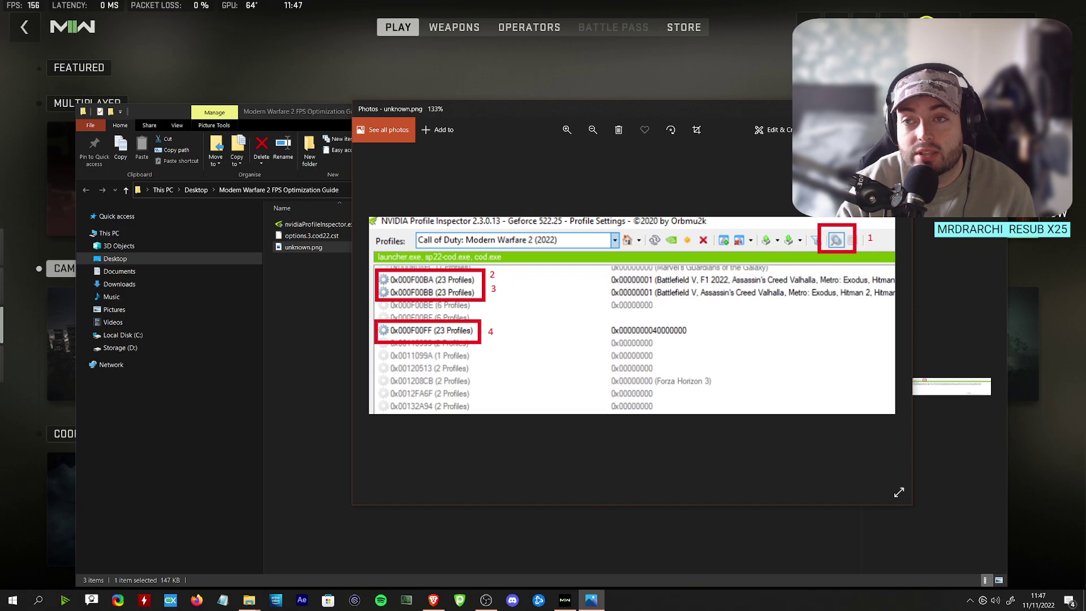
click(898, 108)
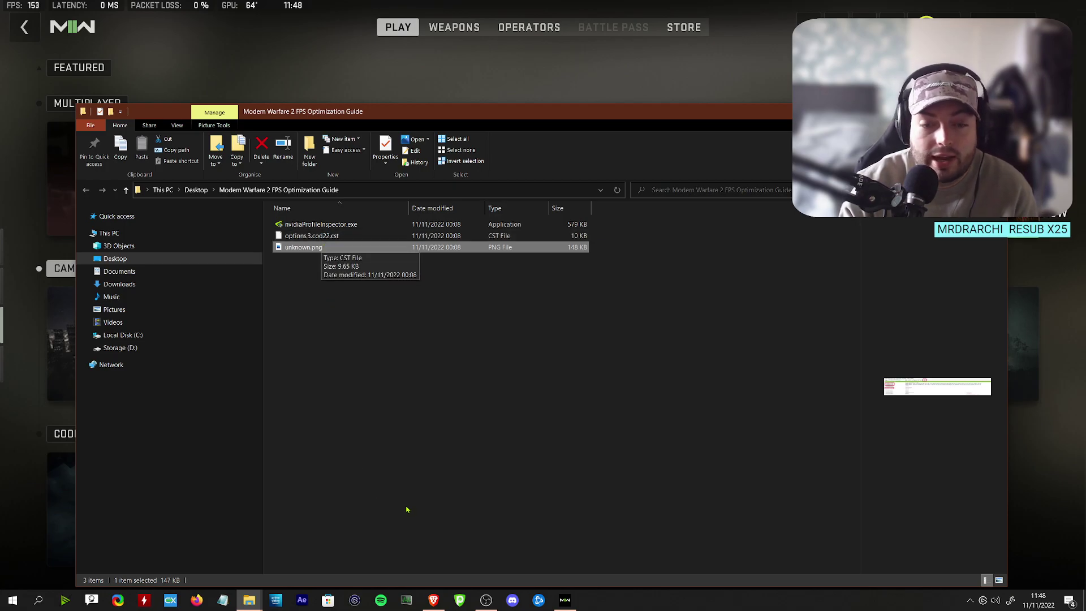
Open the players folder inside the Call of Duty folder in Documents
mouse_move(252, 607)
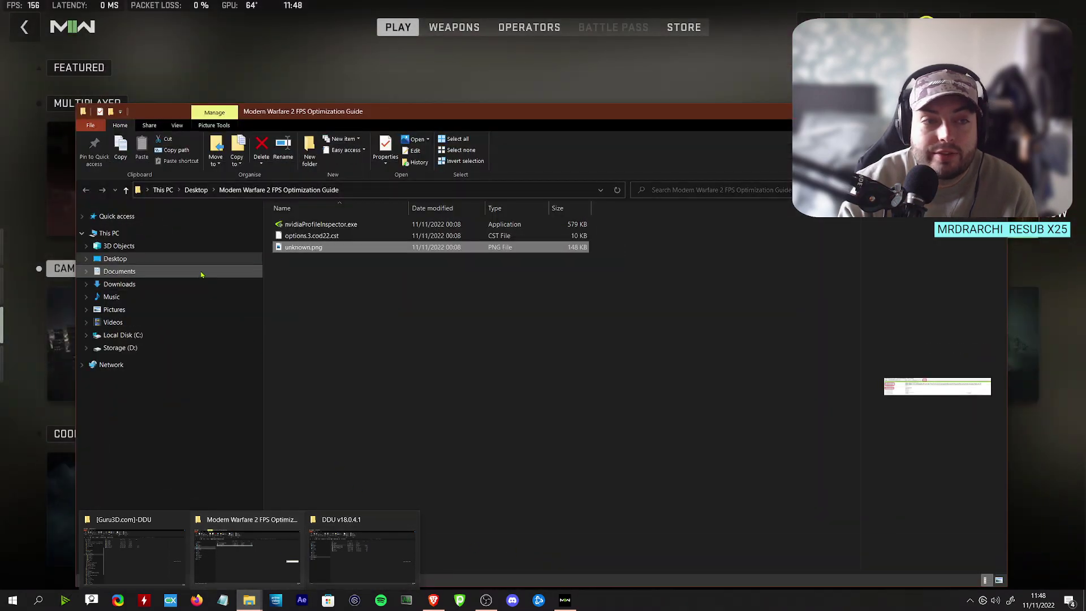
click(134, 274)
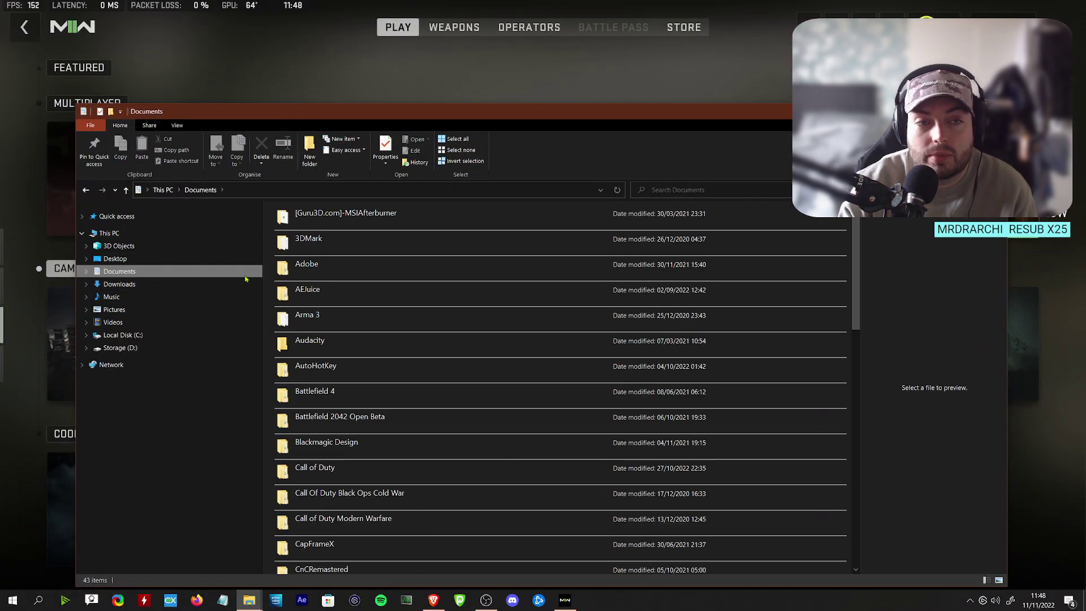
scroll(356, 395, down, 3)
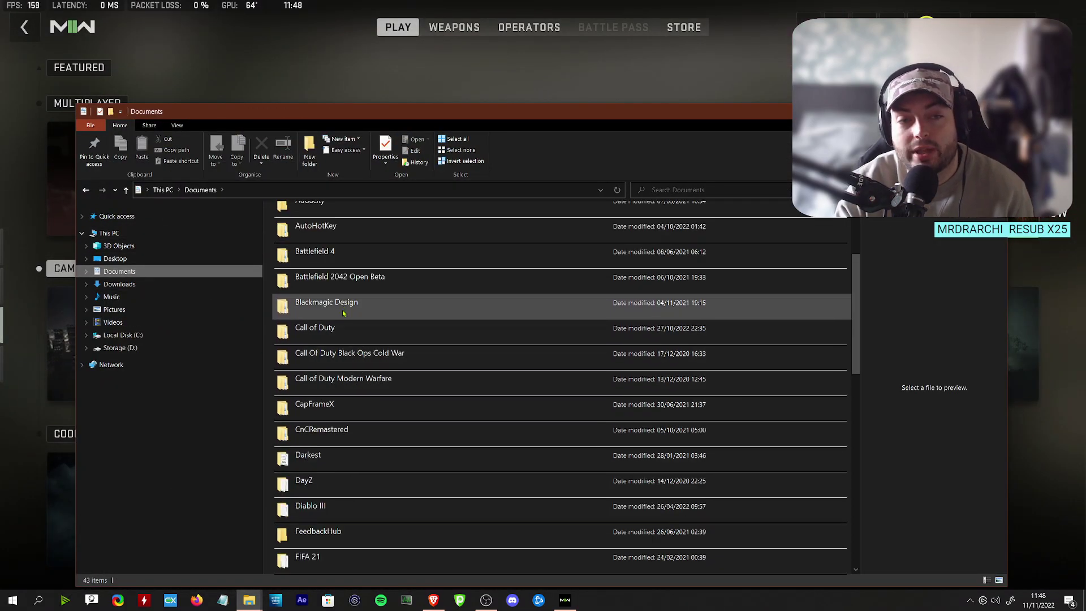
double_click(339, 326)
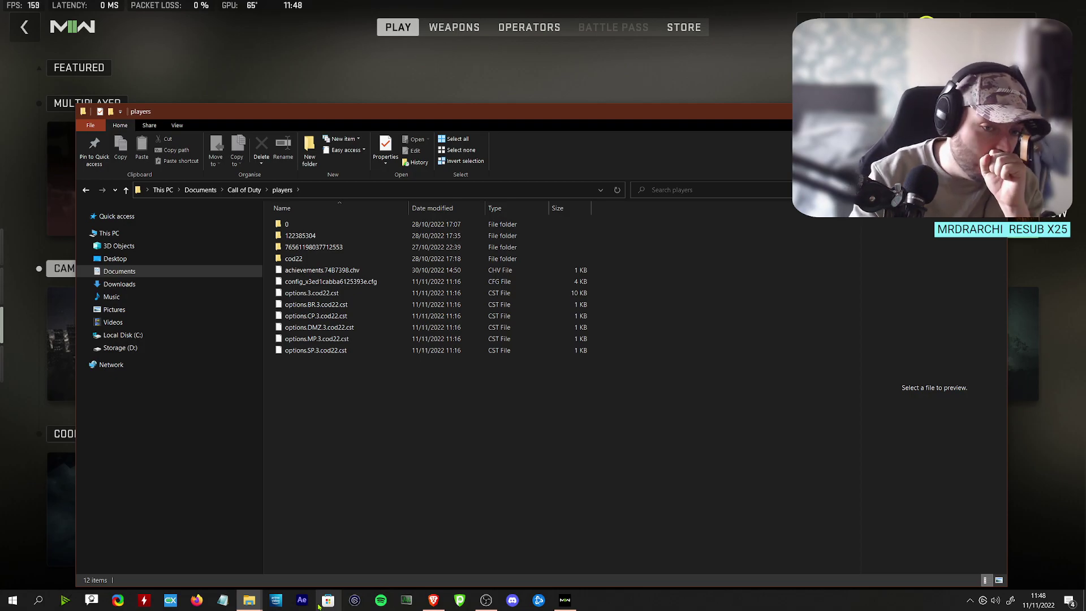
mouse_move(364, 441)
mouse_down()
mouse_move(276, 229)
mouse_move(381, 449)
mouse_up()
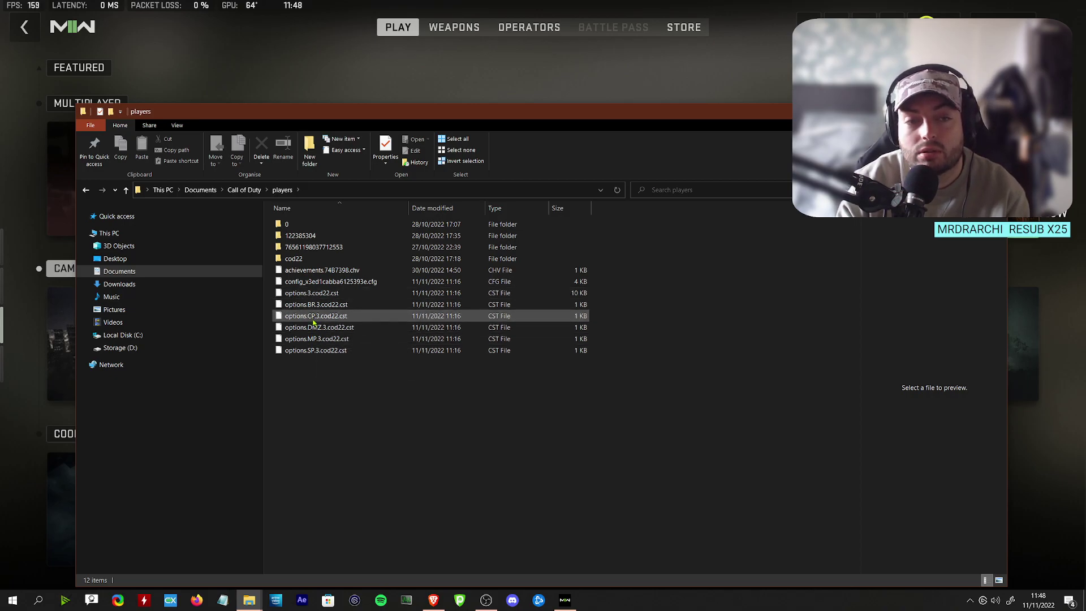
Close the two DDU folder windows and return to the players folder
click(249, 599)
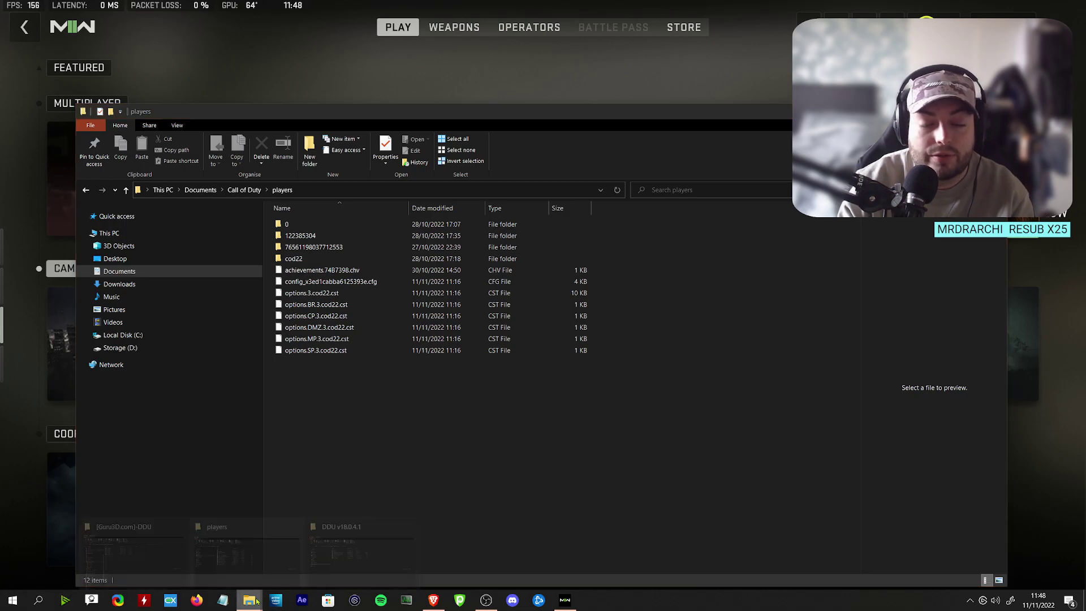
click(411, 520)
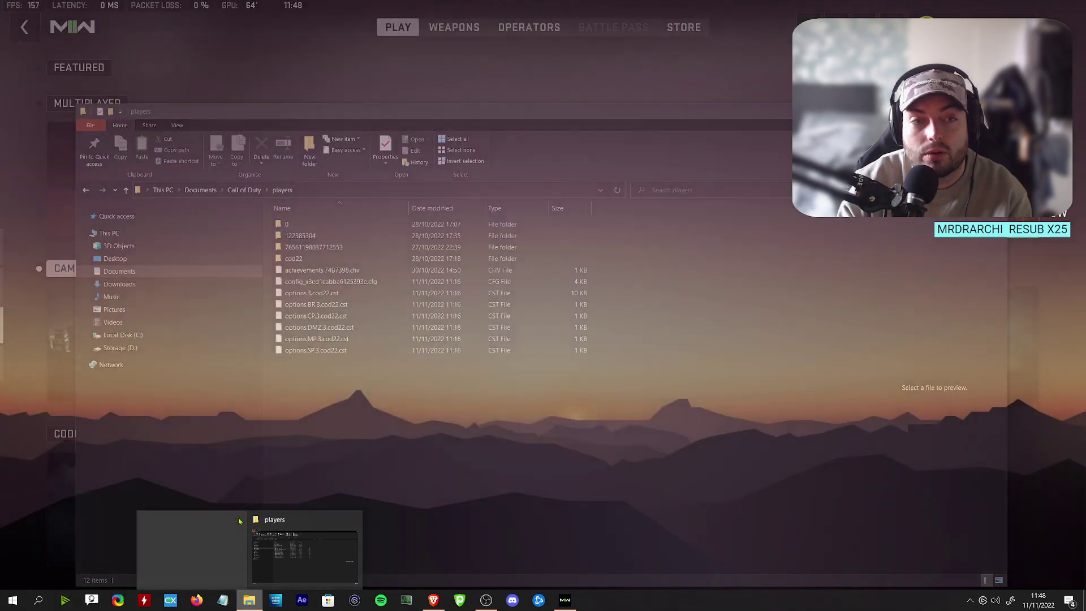
click(267, 538)
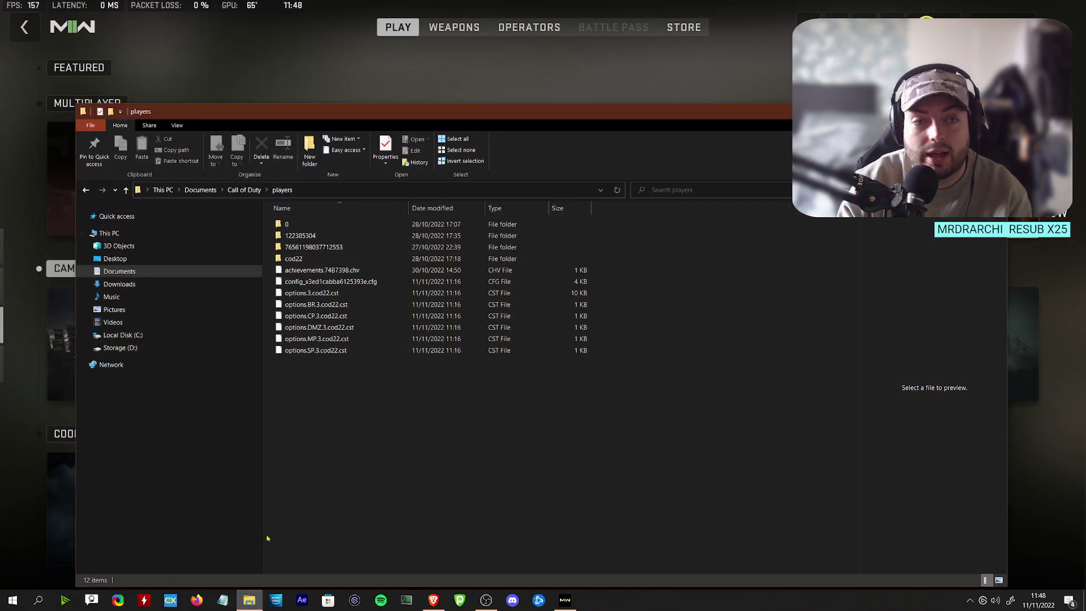
Open the options.3.cod22.cst file from the players folder in Notepad++
click(319, 316)
right_click(326, 292)
click(246, 317)
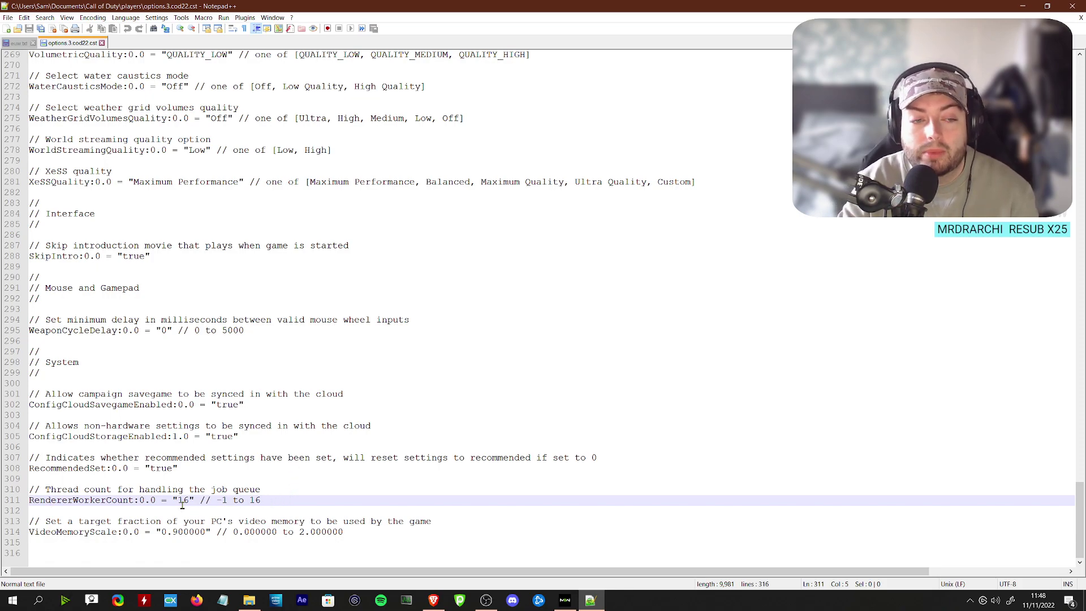
Set RendererWorkerCount to 12 in the options file, save the file, and close the open windows
double_click(182, 505)
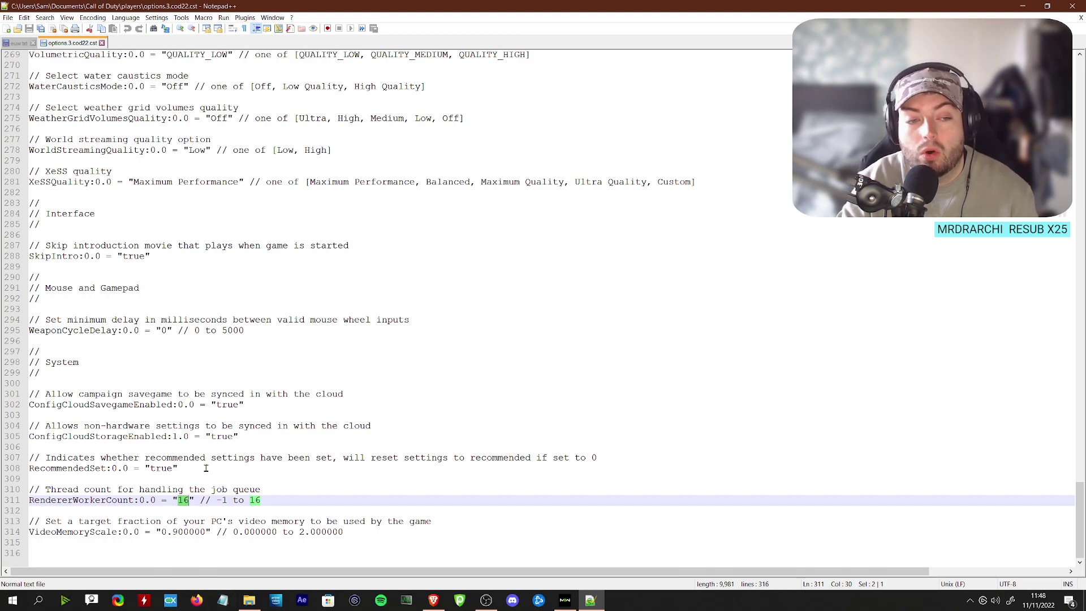
drag(190, 502, 184, 501)
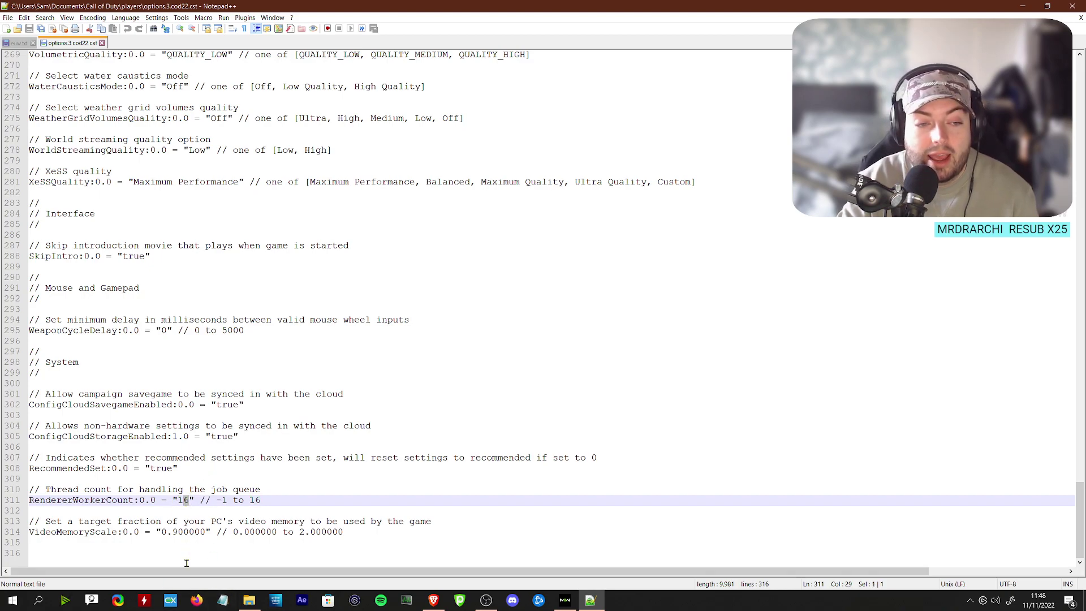
text(2)
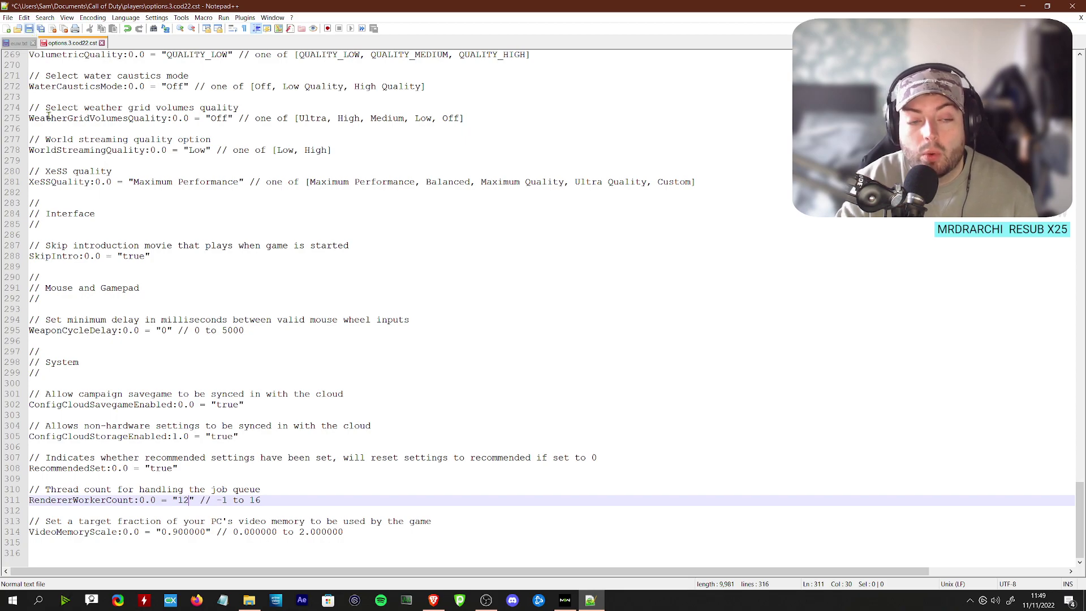
double_click(189, 502)
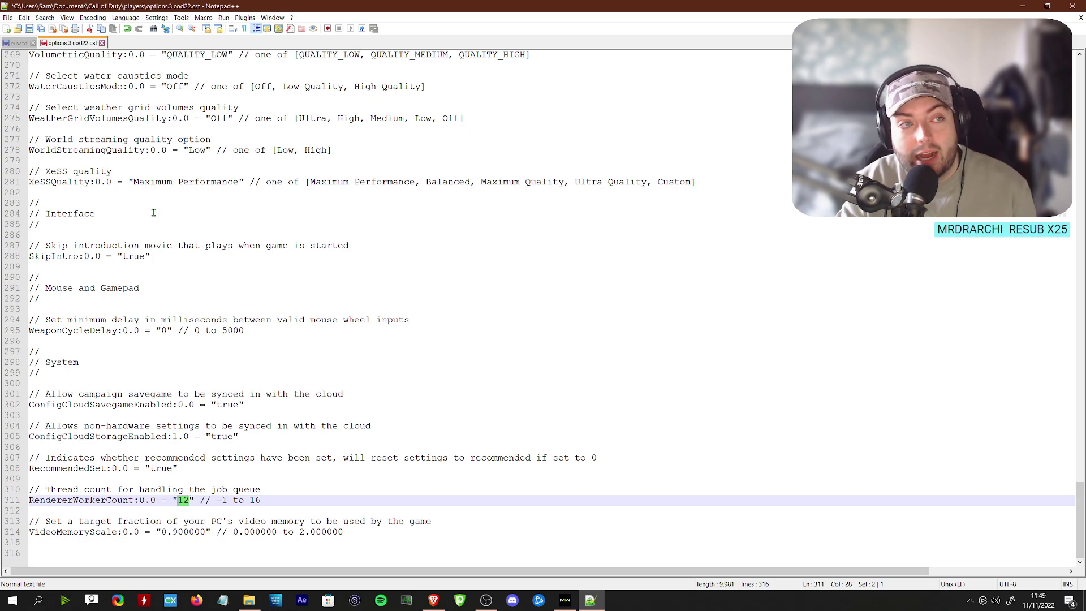
key(ctrl+s)
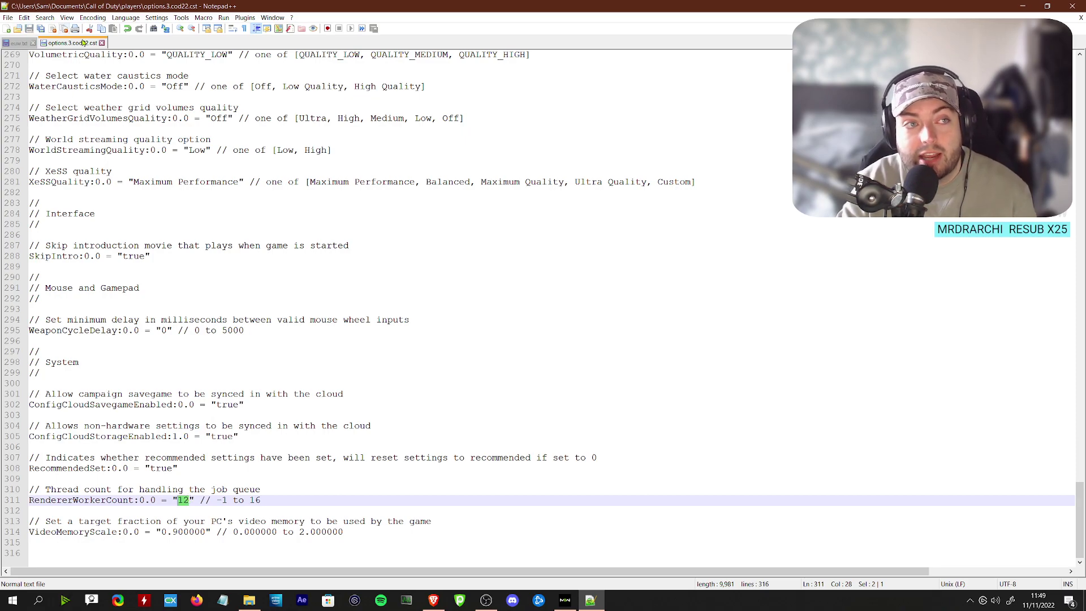
click(1071, 4)
click(710, 49)
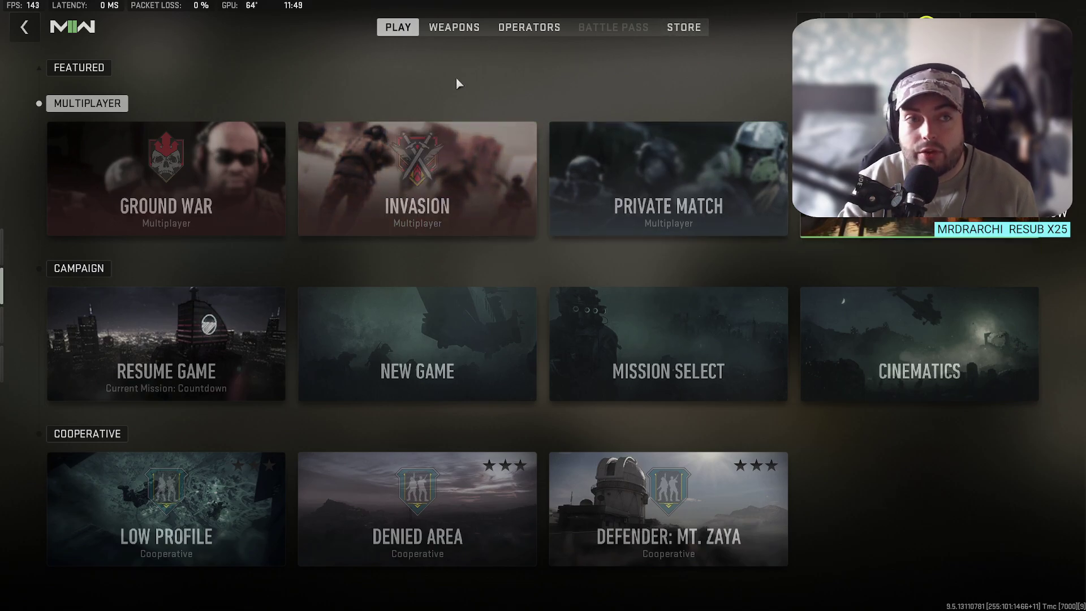
Open the graphics settings in Modern Warfare II and view the available display modes without changing the selection
key(Down)
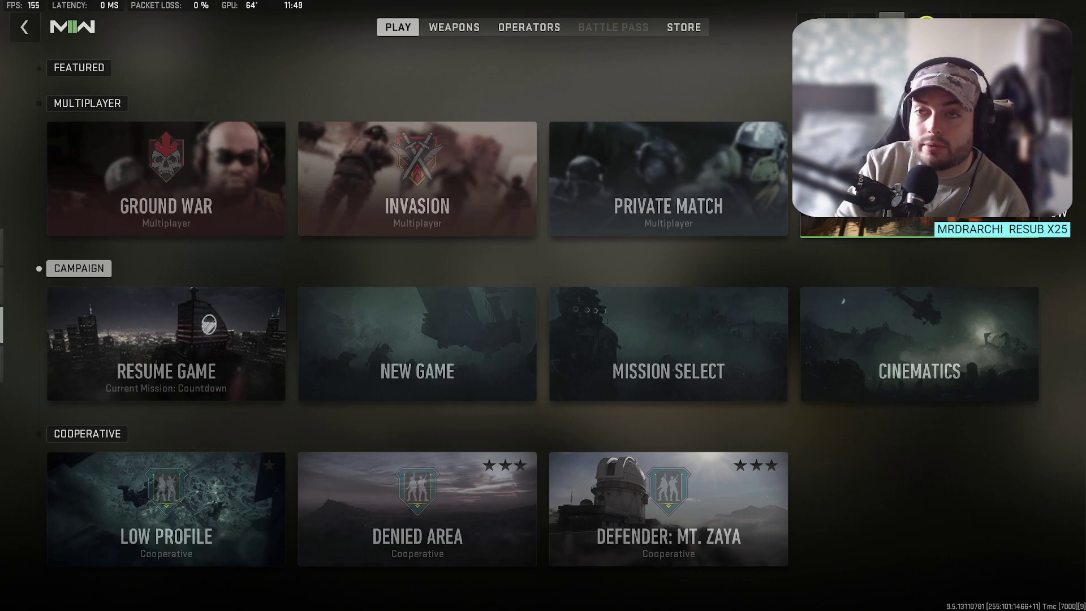
click(892, 24)
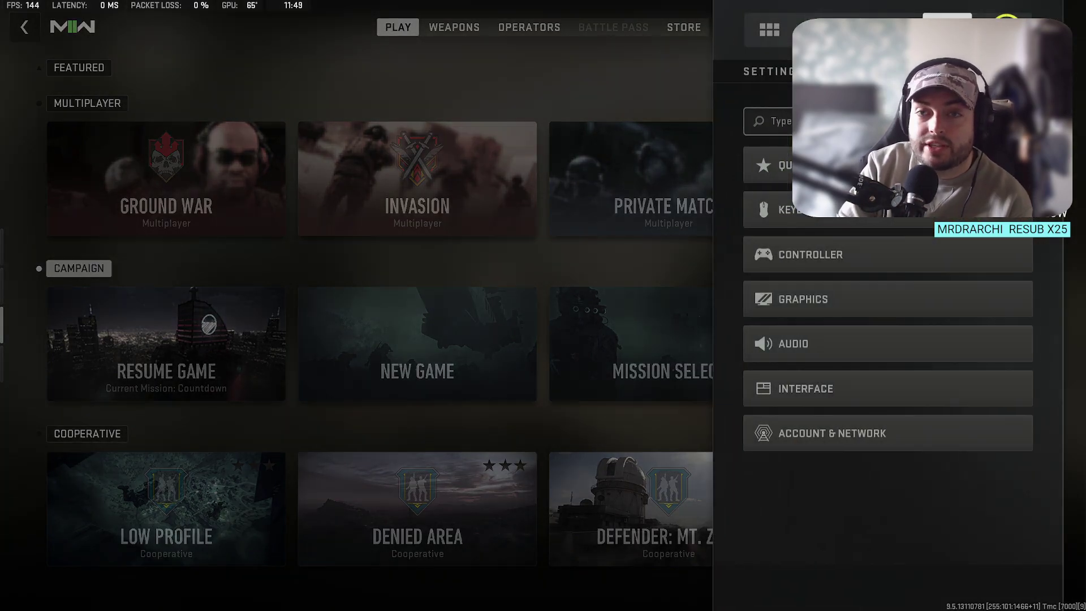
click(822, 299)
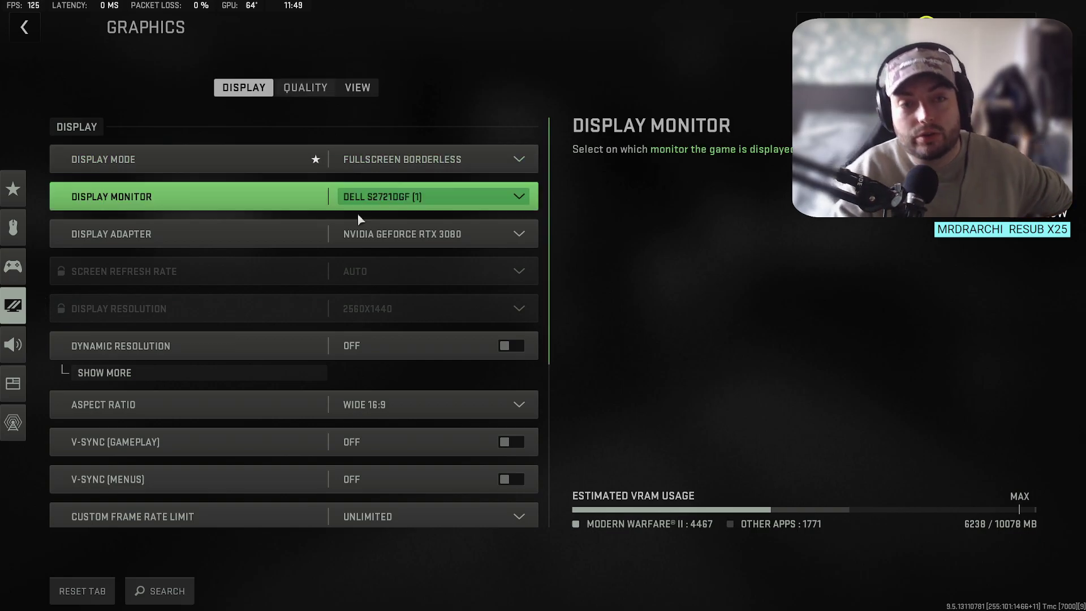
click(425, 165)
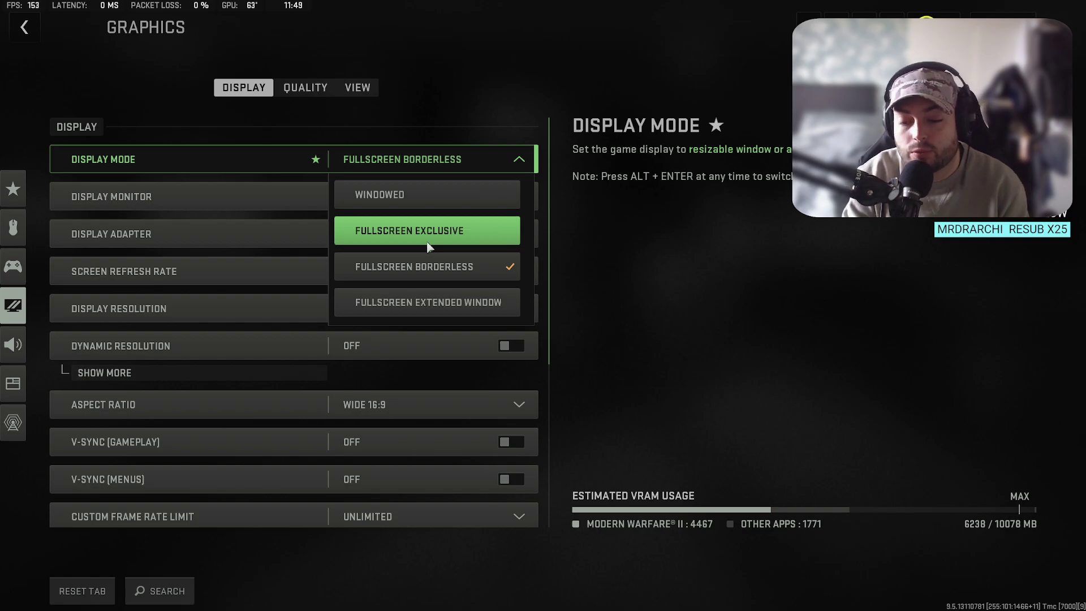
click(425, 76)
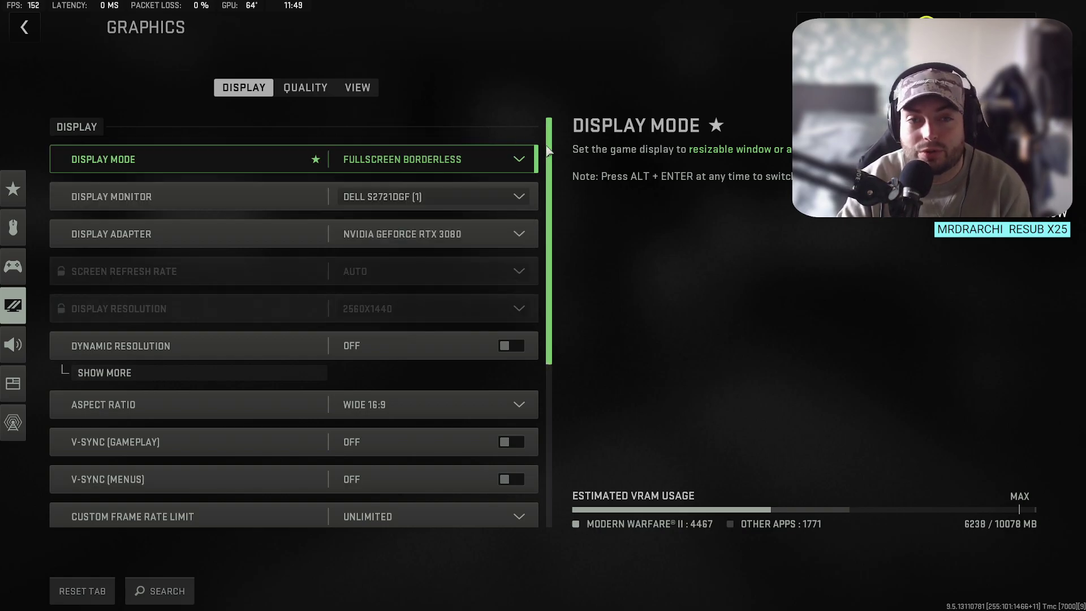
Expand the Dynamic Resolution options, turn the setting on, and switch it back off
drag(549, 152, 532, 243)
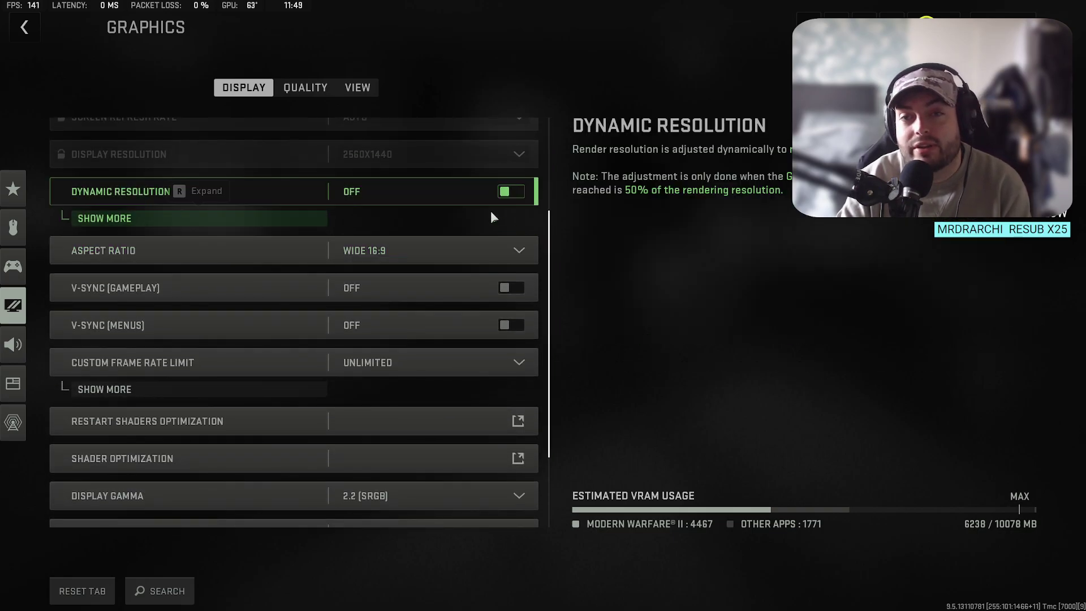
click(497, 202)
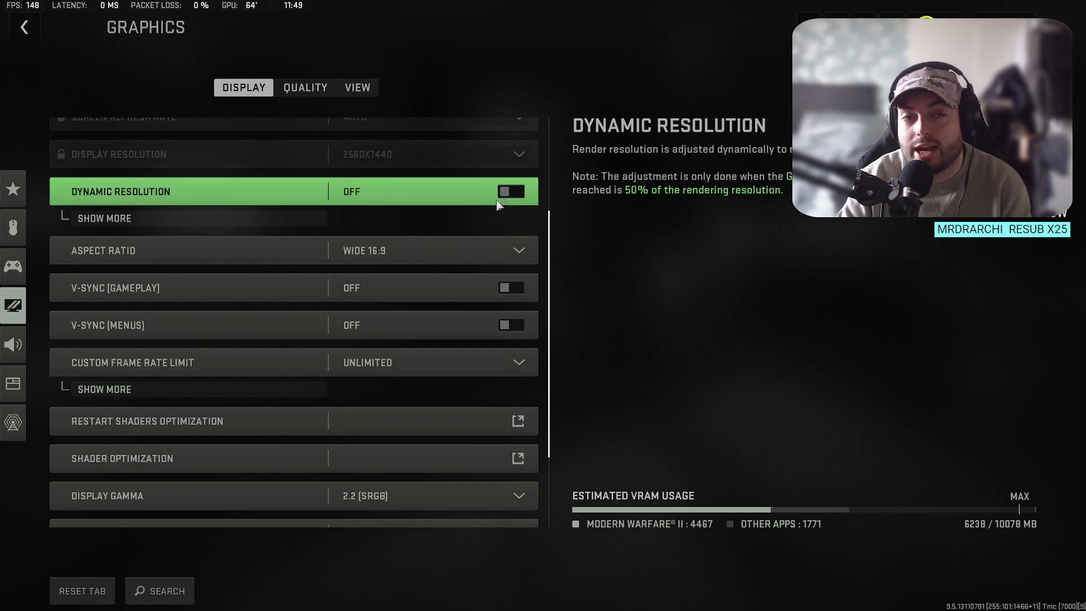
click(238, 218)
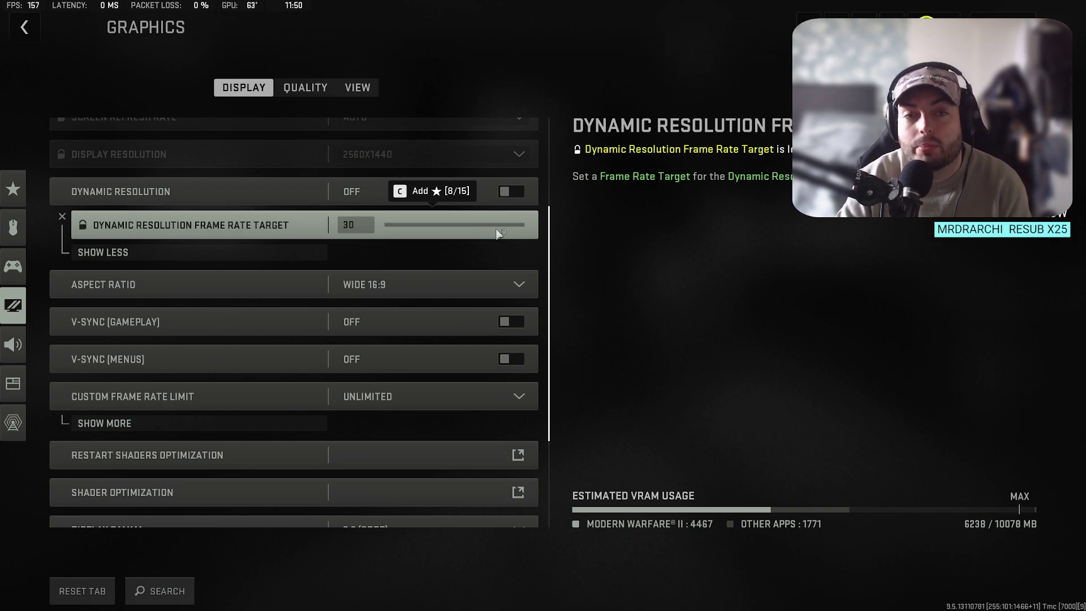
click(192, 201)
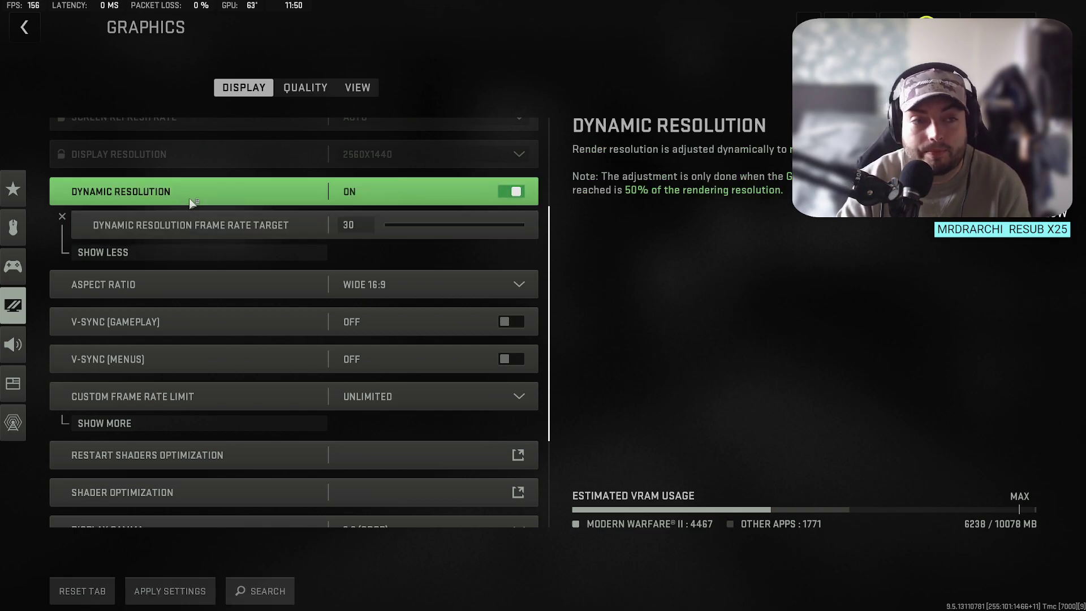
click(192, 202)
Choose 2.2 (sRGB) as the display gamma
scroll(159, 289, down, 4)
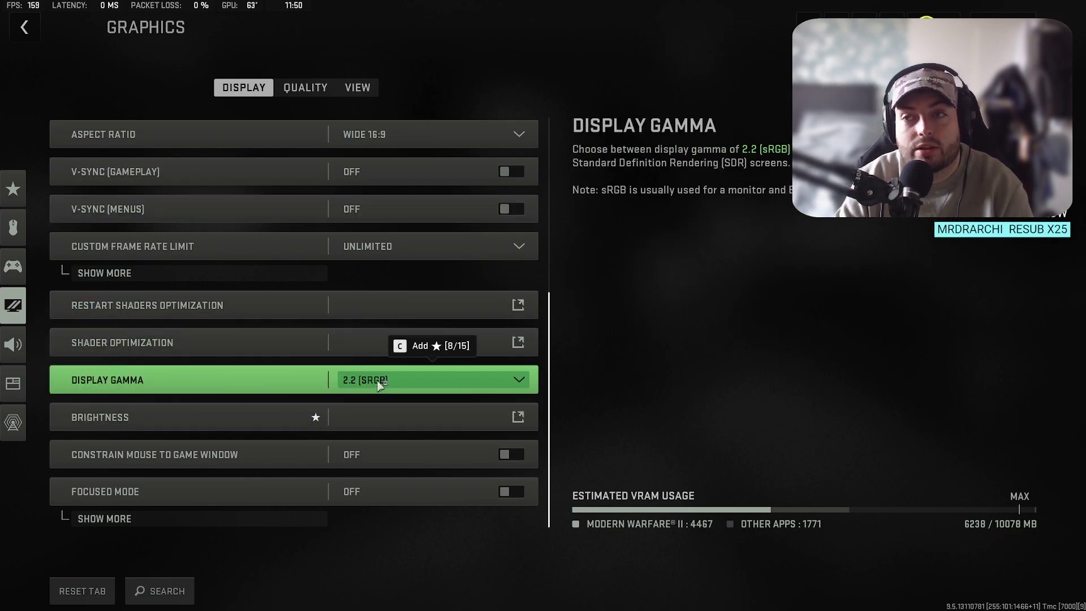
click(377, 381)
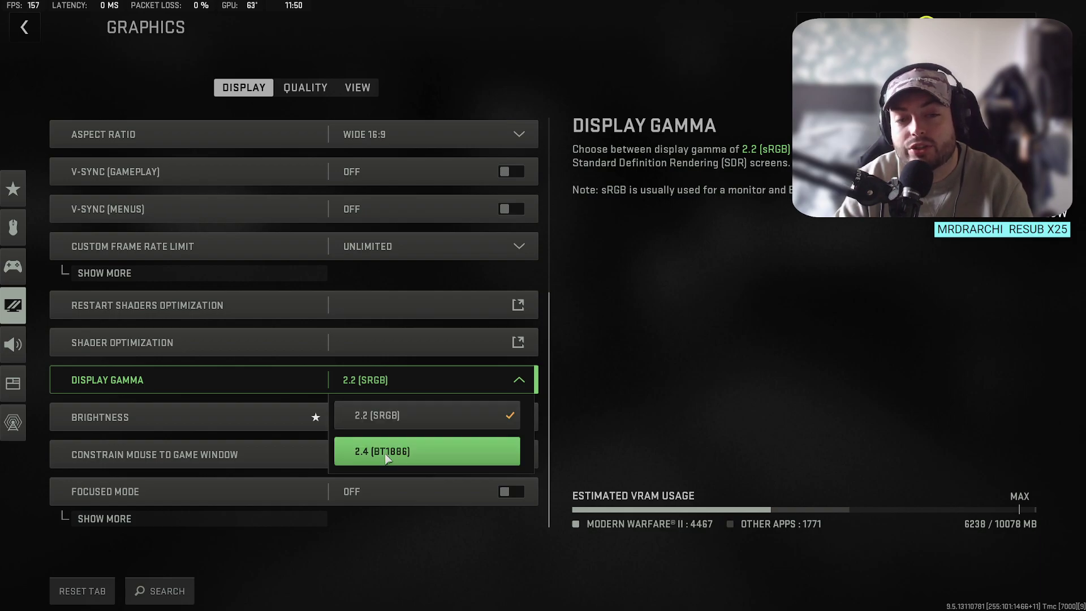
click(375, 415)
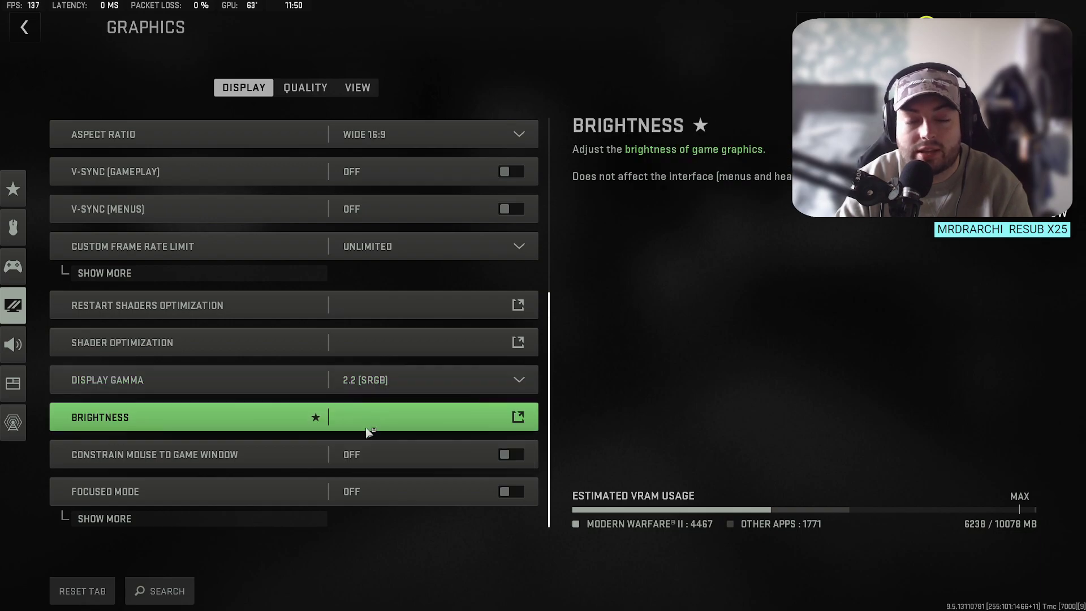
Look through the graphics quality settings and set the film grain to 0.05
click(306, 87)
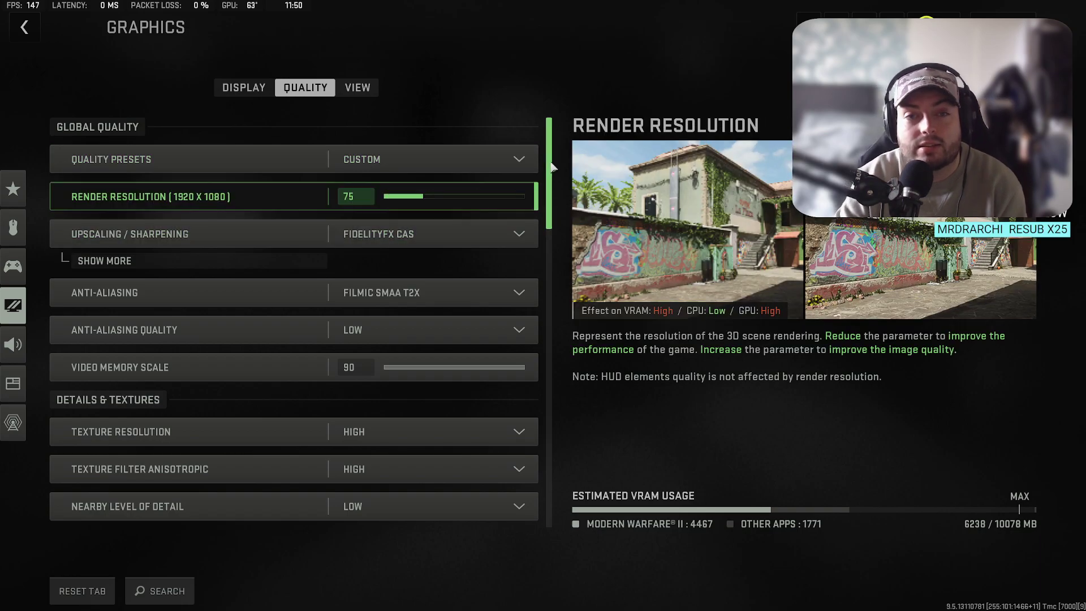
scroll(509, 404, down, 10)
scroll(521, 389, up, 5)
scroll(522, 389, up, 10)
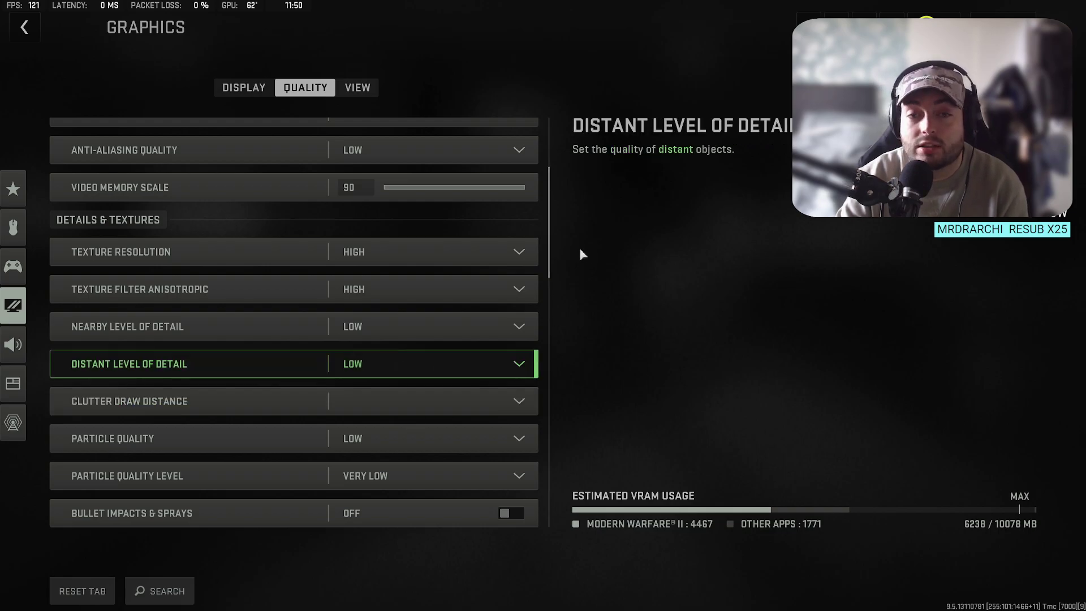
drag(549, 243, 502, 510)
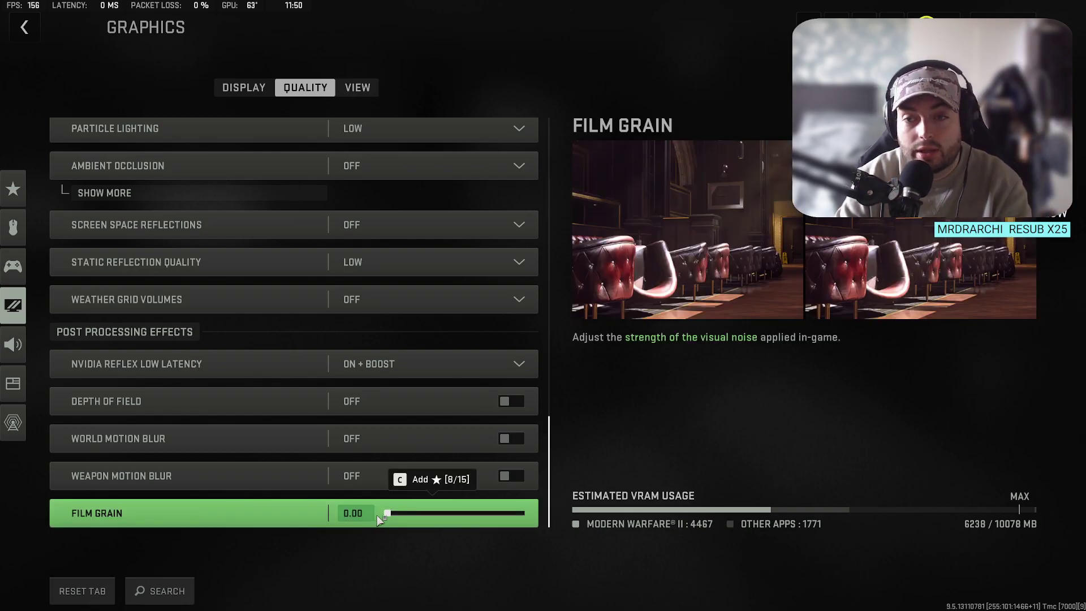
mouse_move(390, 519)
mouse_down()
mouse_move(461, 519)
mouse_move(389, 522)
mouse_up()
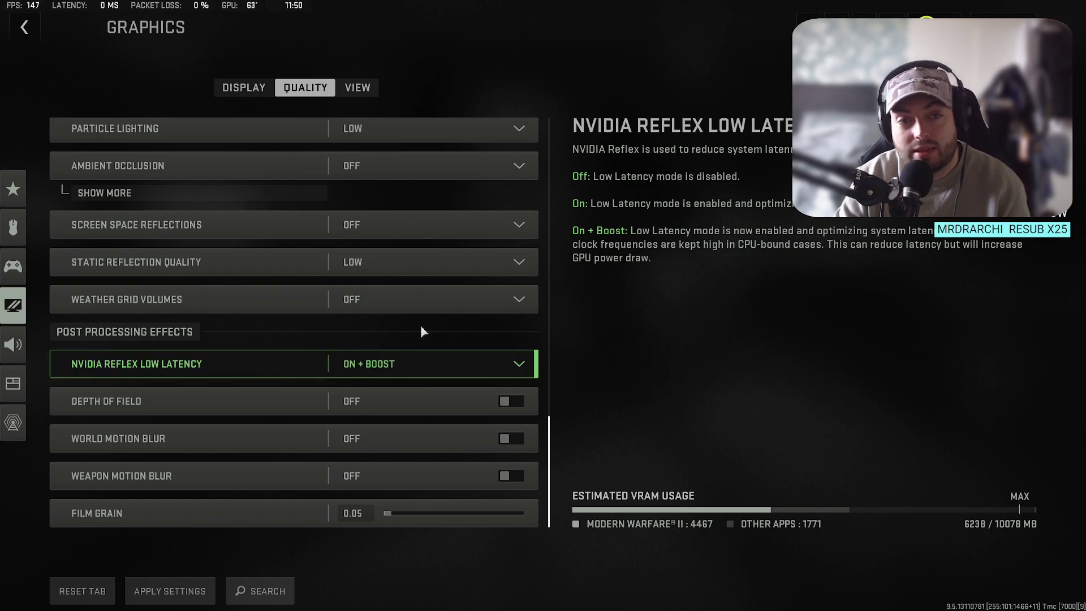
Try lowering the render resolution to 33 and set it back to 75
scroll(422, 339, up, 6)
scroll(422, 373, up, 20)
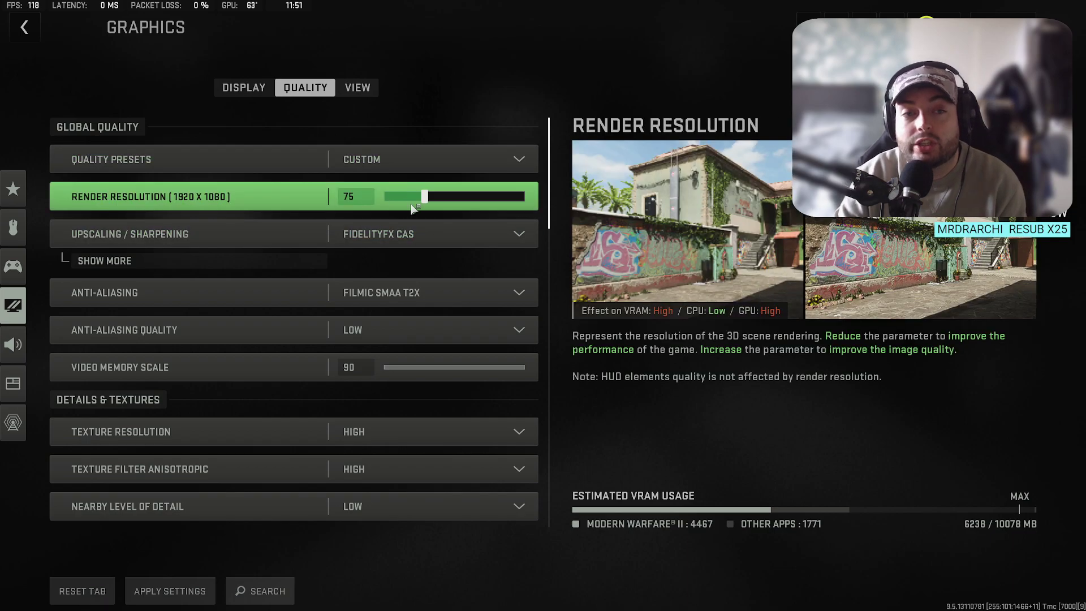
drag(425, 199, 388, 208)
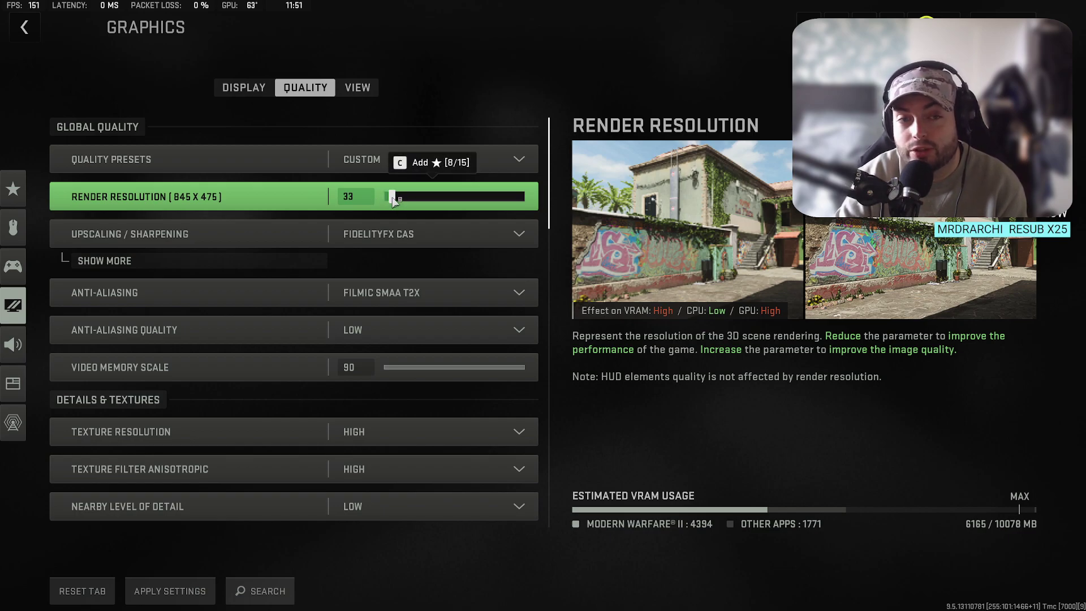
drag(394, 201, 425, 201)
click(425, 198)
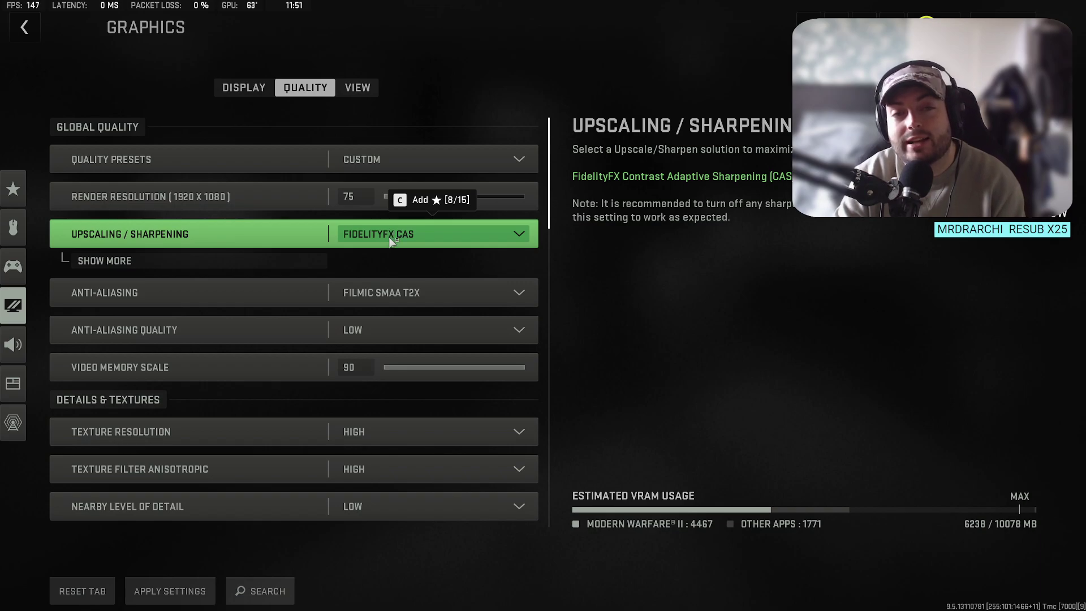
Examine the upscaling and sharpening choices and the FidelityFX CAS strength setting
click(391, 236)
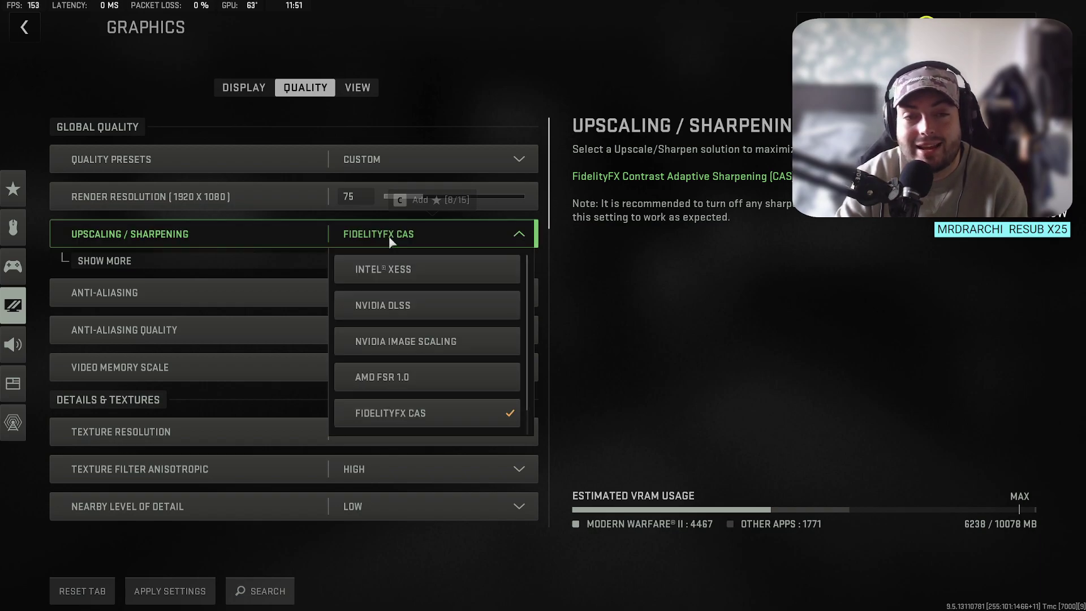
click(388, 236)
click(225, 260)
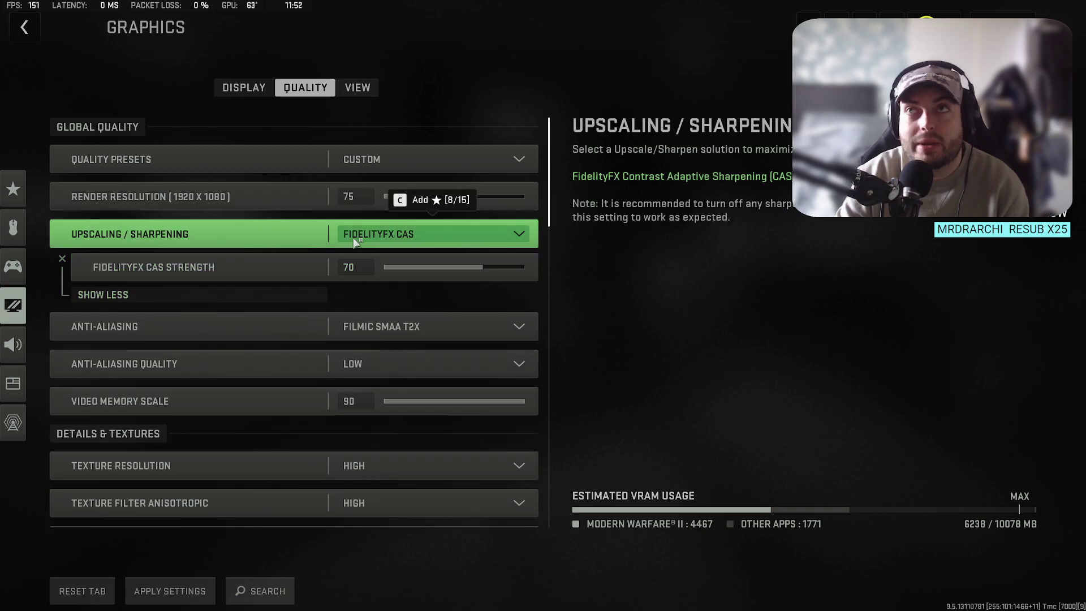
click(374, 235)
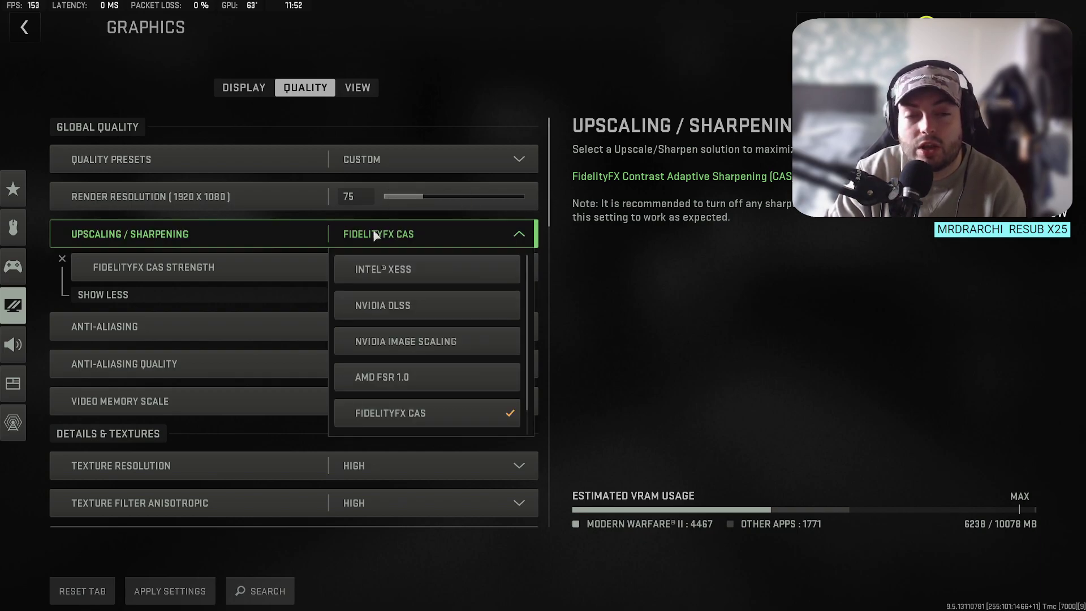
click(328, 242)
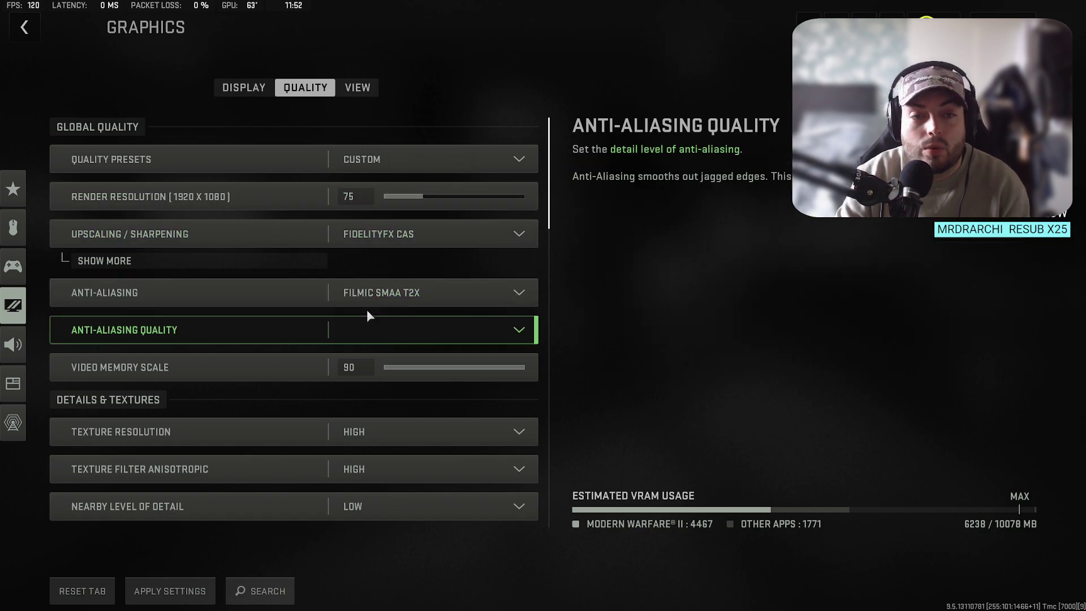
View the texture resolution choices under Details & Textures
scroll(356, 305, down, 1)
scroll(354, 306, down, 2)
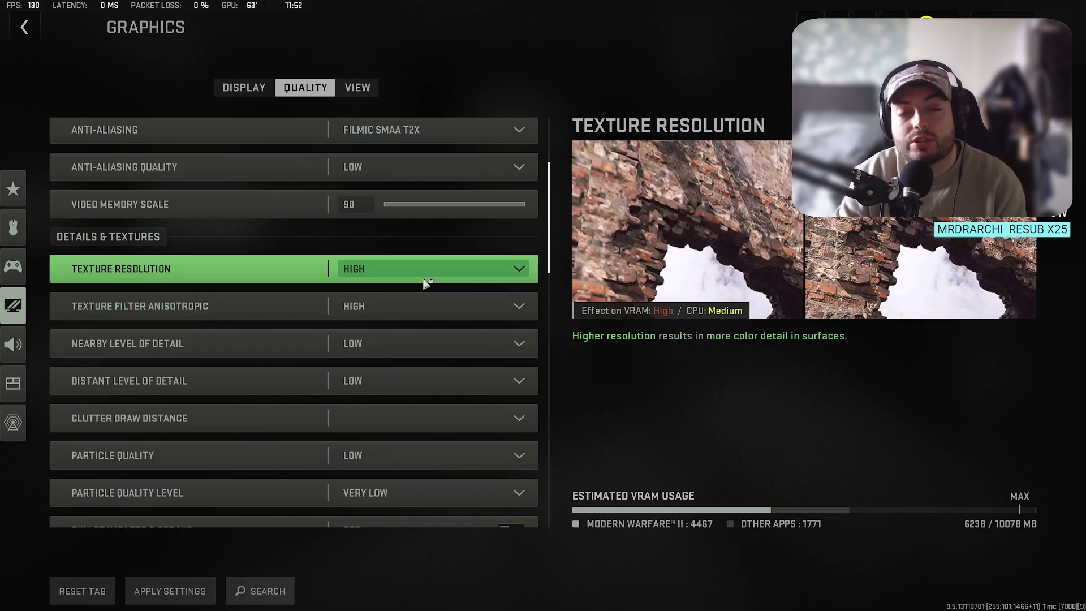
click(355, 275)
click(355, 273)
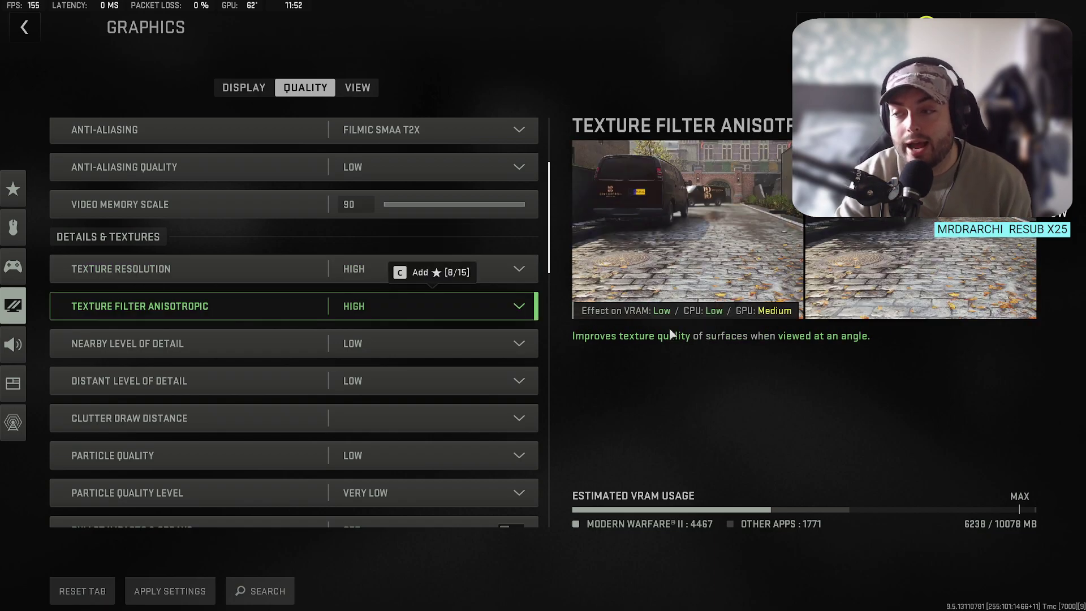
Look through the remaining quality settings down to the post processing effects, view the On-Demand Texture Streaming options, and decline disabling the streaming
scroll(551, 290, down, 3)
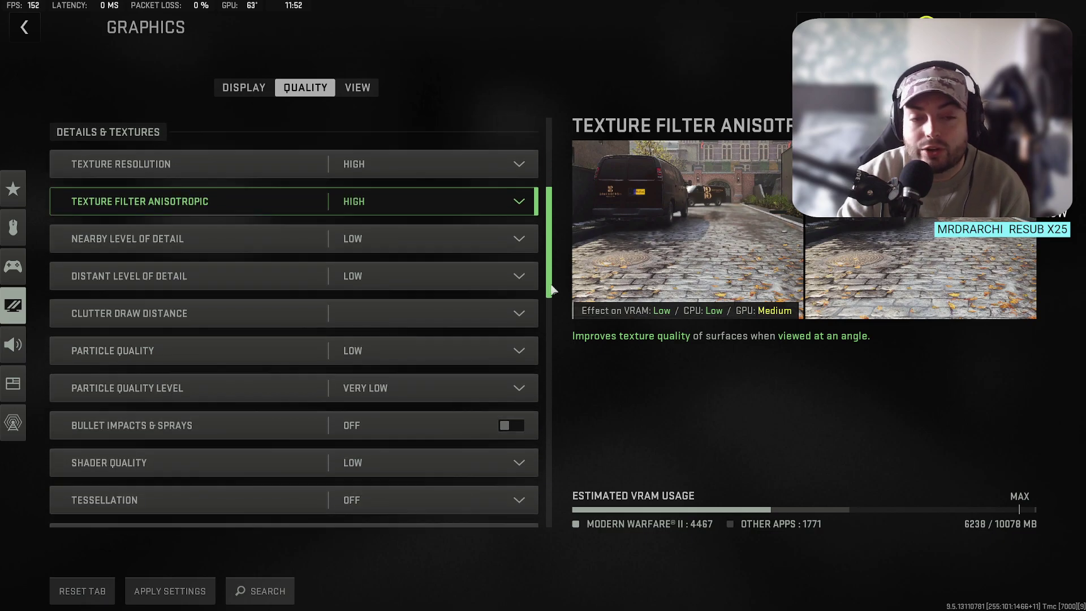
drag(552, 289, 555, 355)
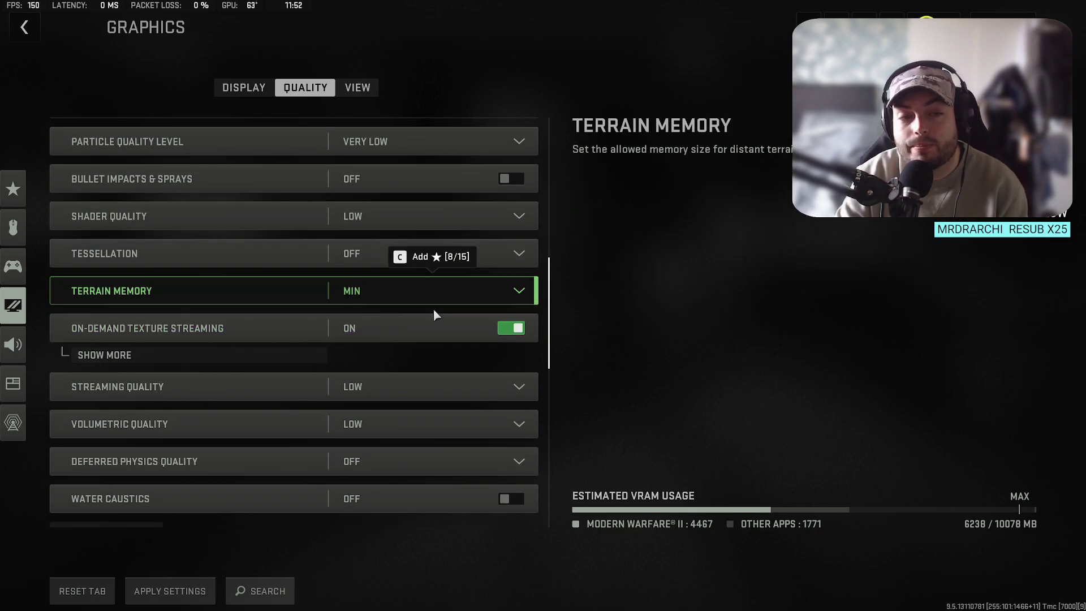
click(174, 365)
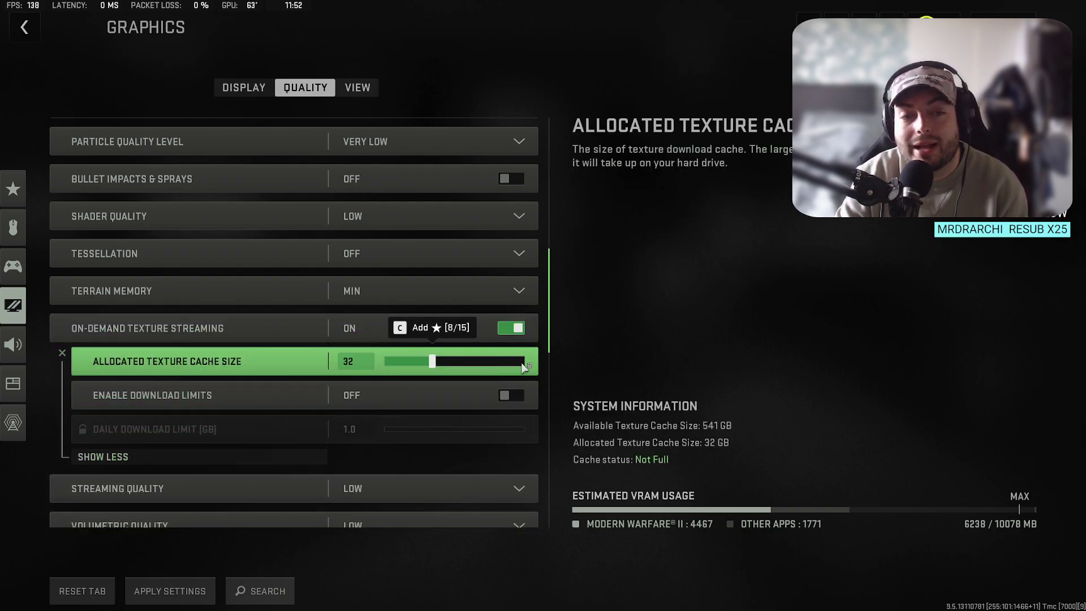
click(510, 330)
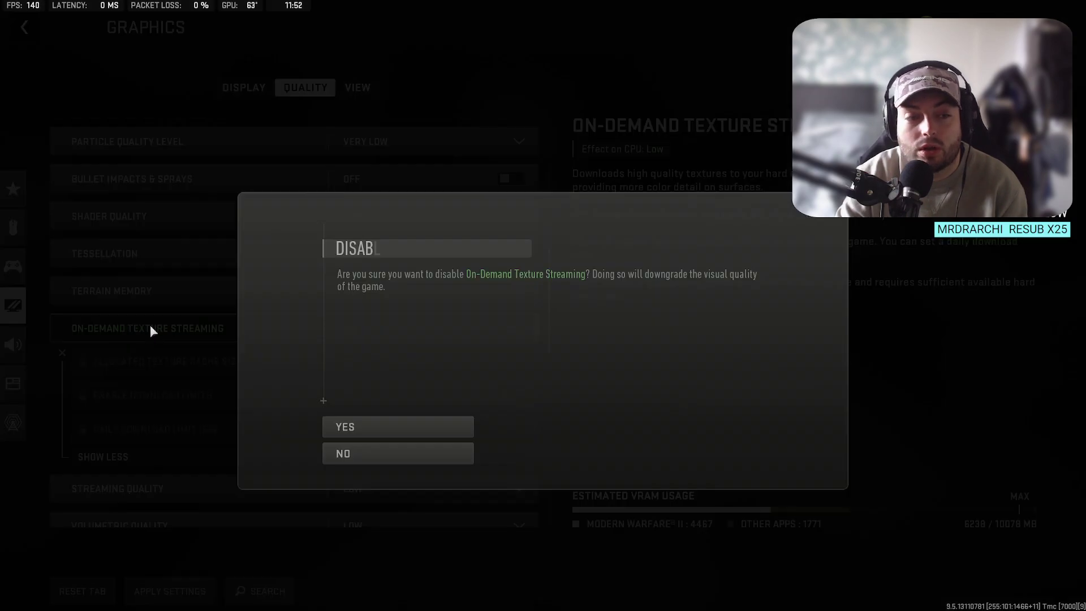
click(384, 455)
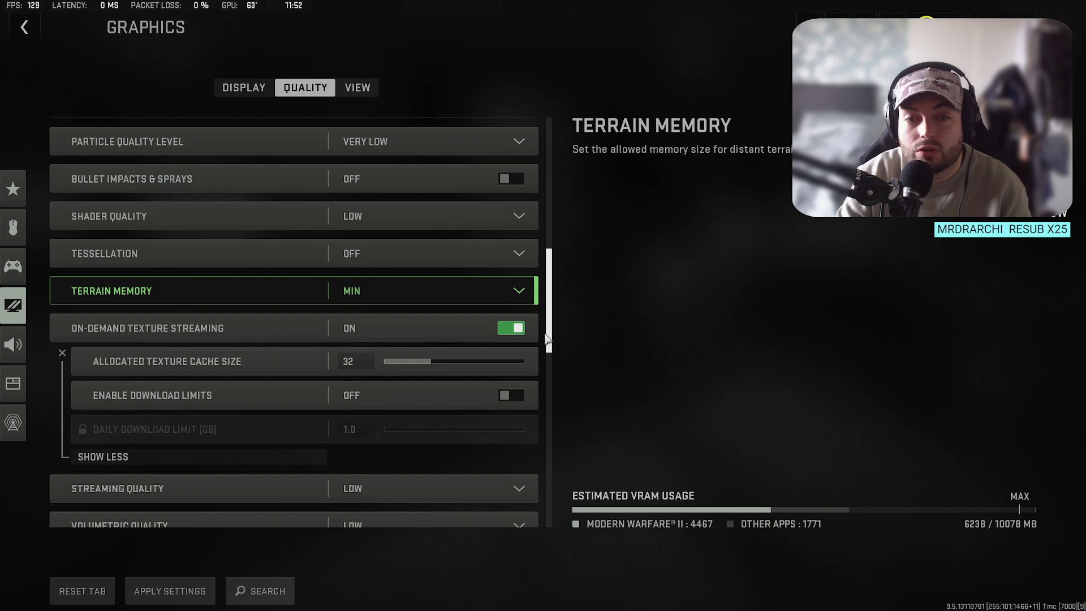
drag(548, 364, 556, 521)
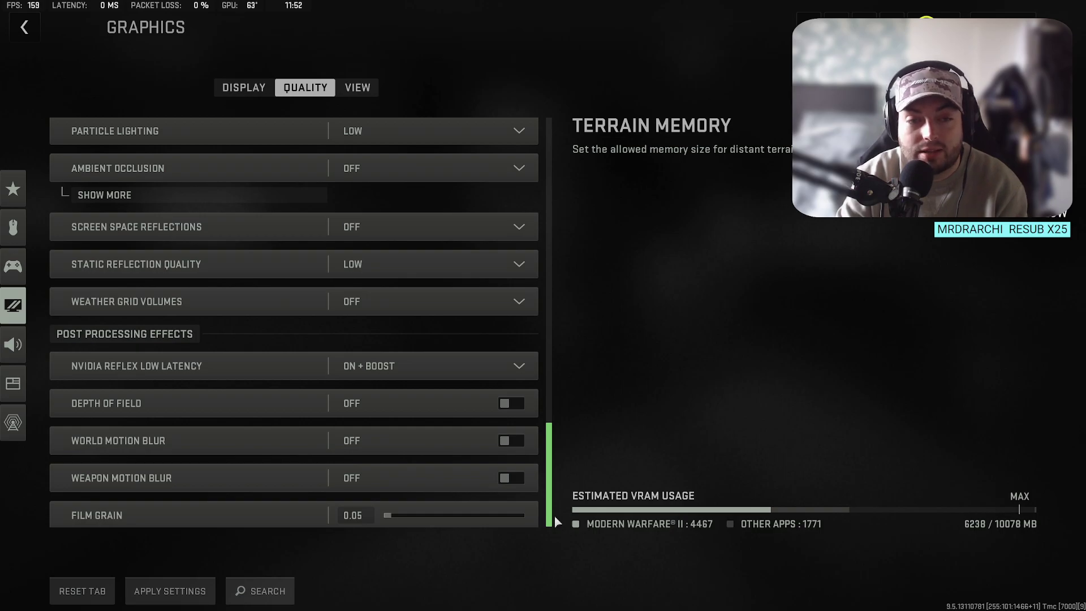
drag(556, 521, 553, 203)
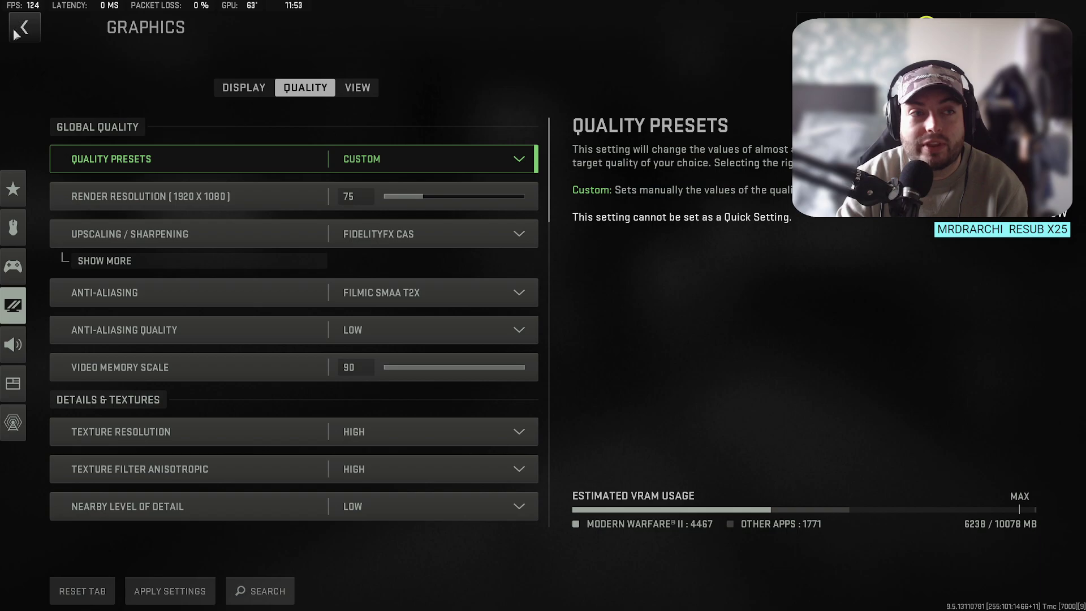
Leave the graphics settings and run the game's built-in benchmark
key(Escape)
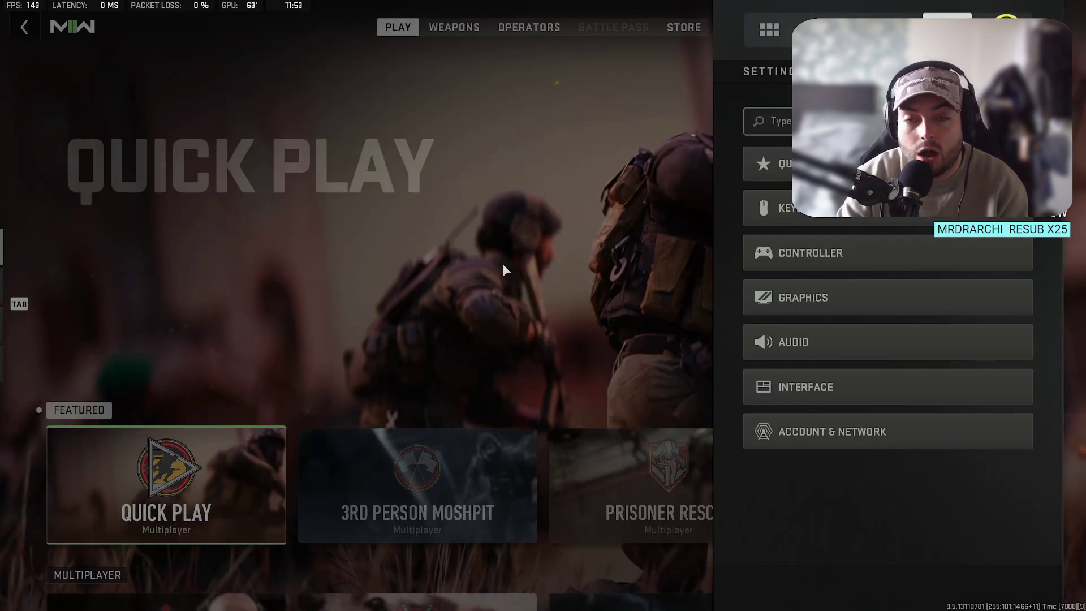
key(Escape)
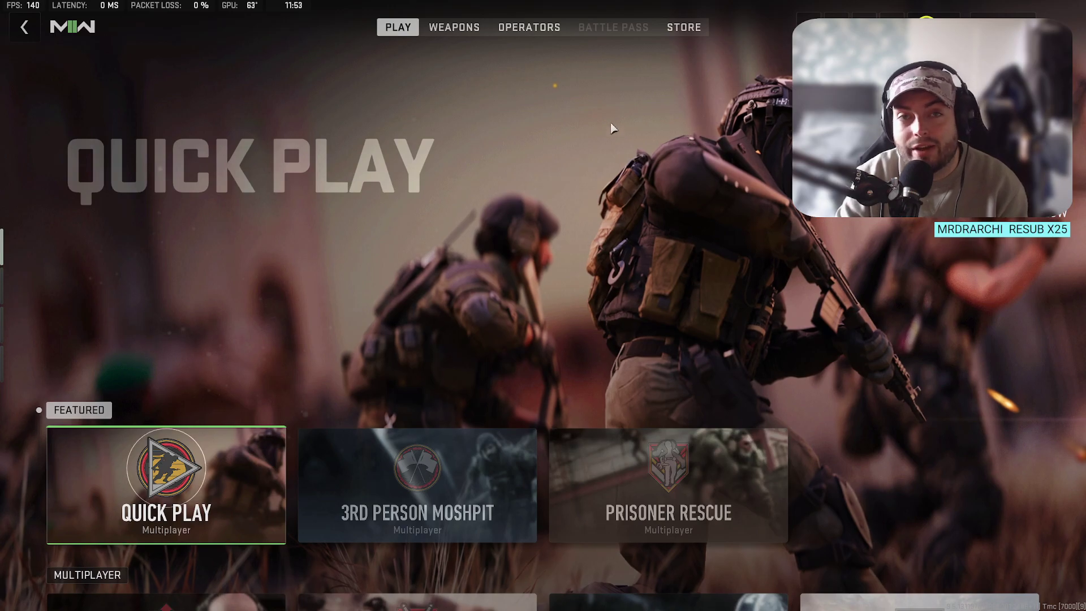
scroll(629, 471, down, 1)
scroll(630, 470, down, 1)
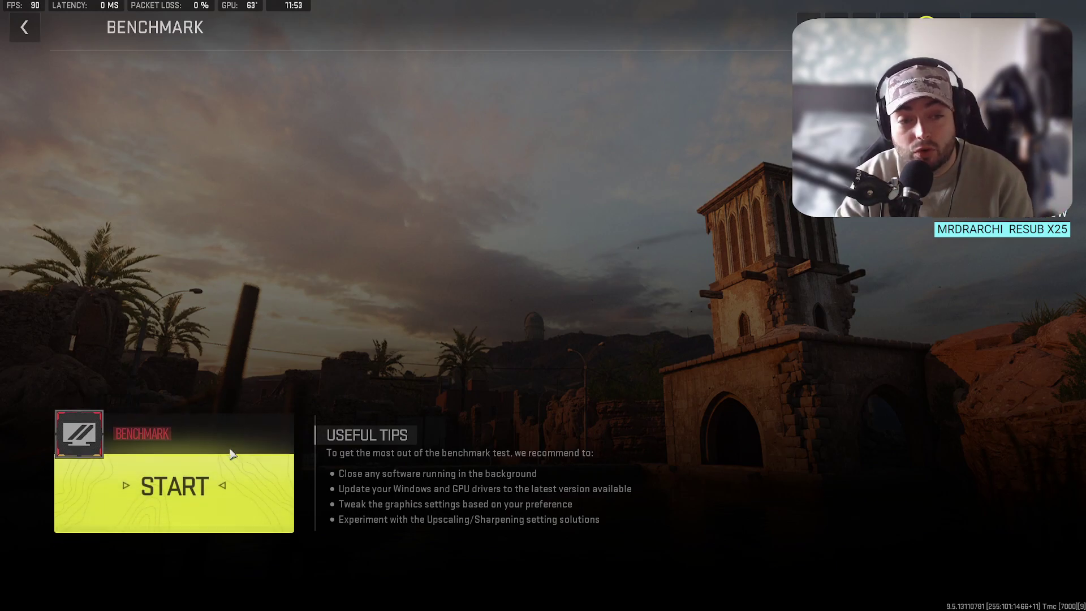
click(174, 495)
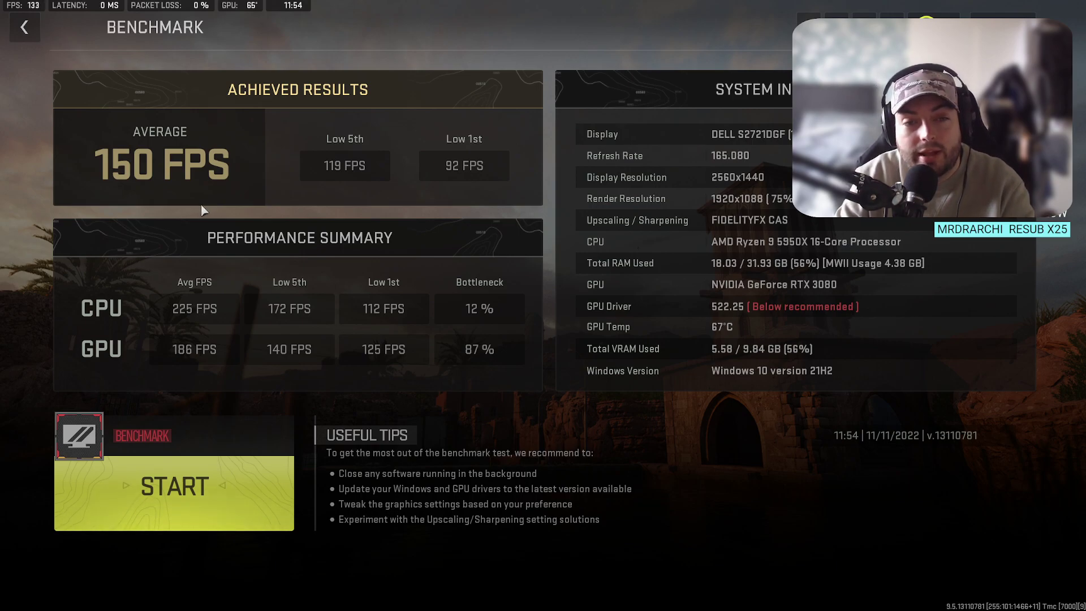
key(alt+Tab)
key(alt+Tab)
key(alt+Tab)
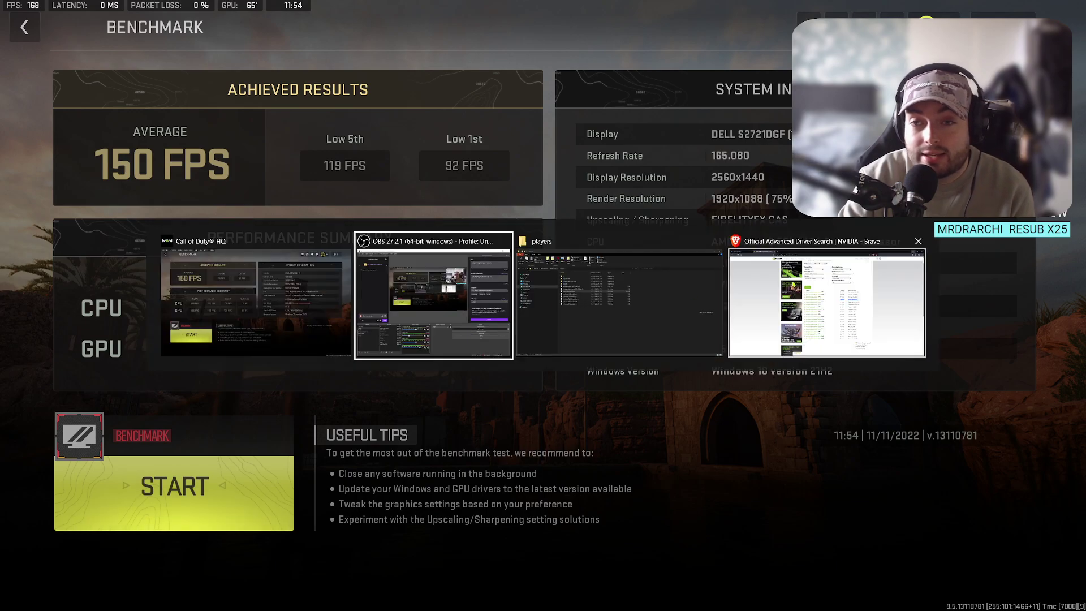
key(alt+Tab)
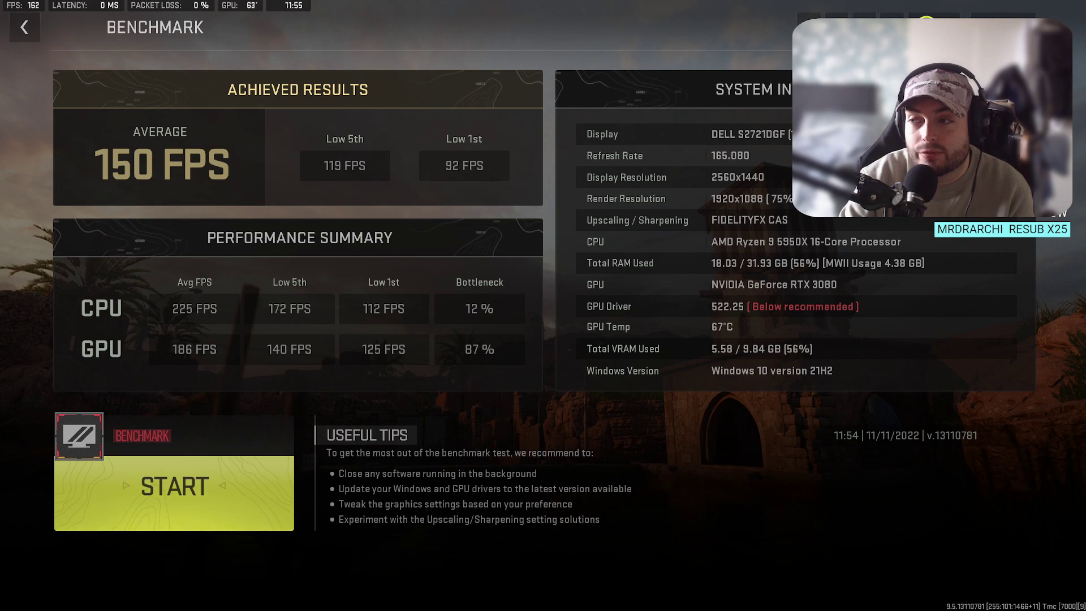
key(alt+Tab)
double_click(307, 107)
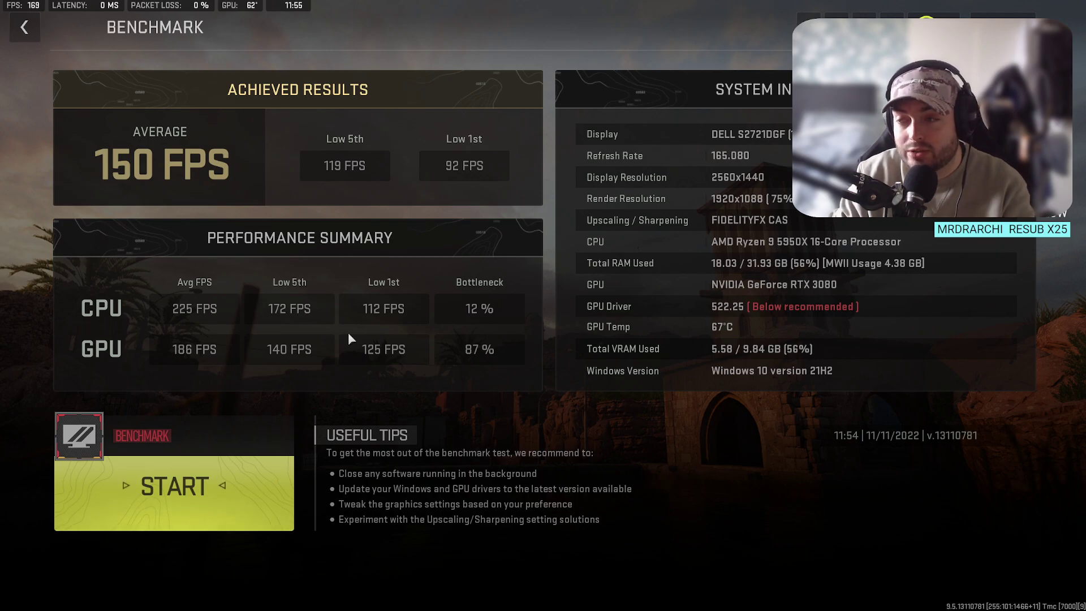
Leave the benchmark lobby and return to the Play menu
click(28, 30)
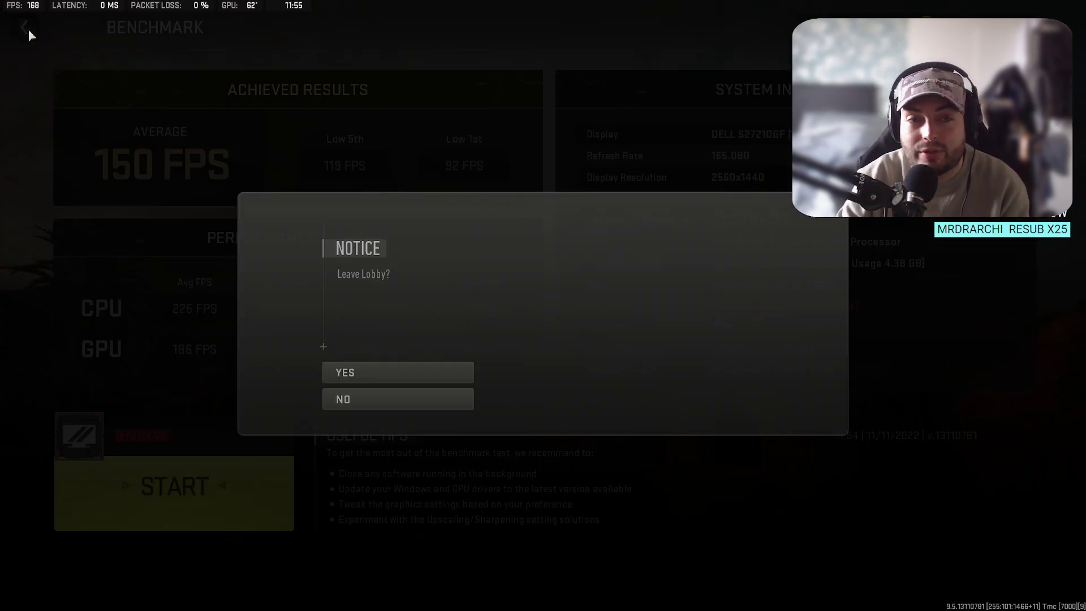
click(376, 383)
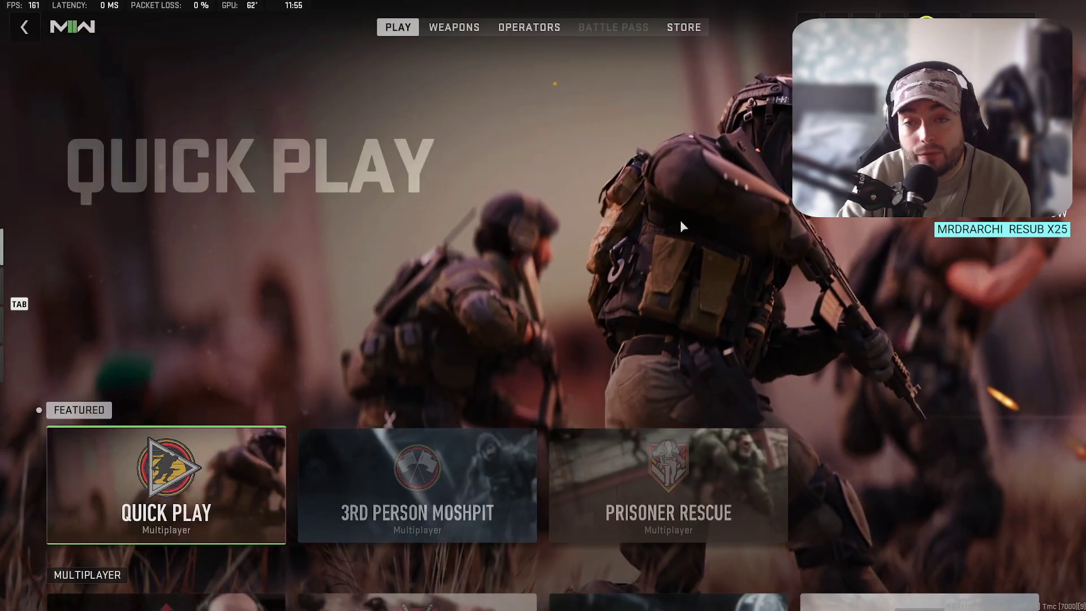
key(Tab)
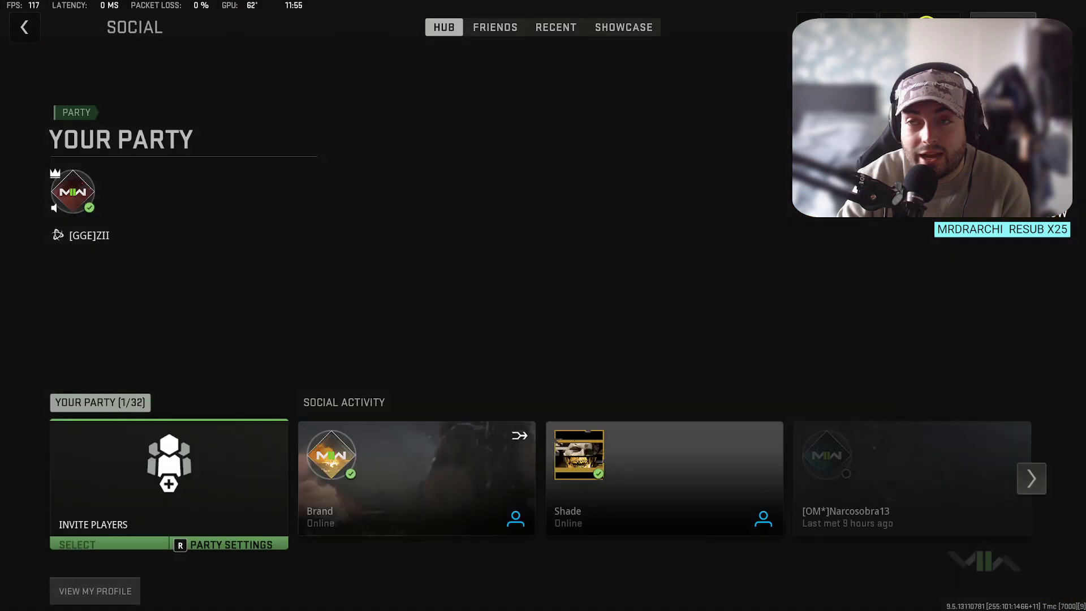
click(35, 18)
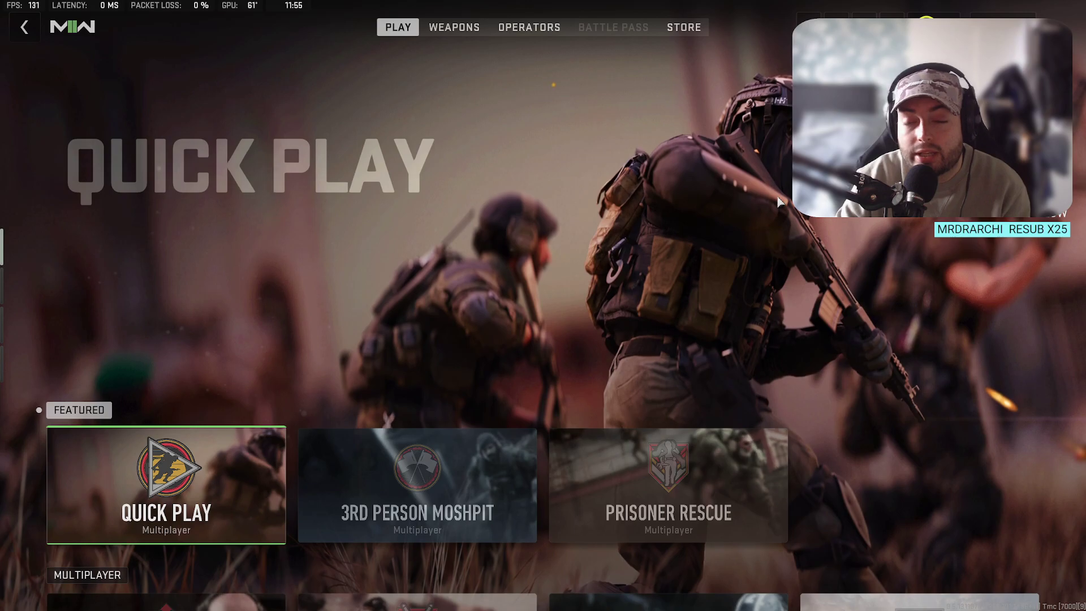
scroll(725, 207, down, 2)
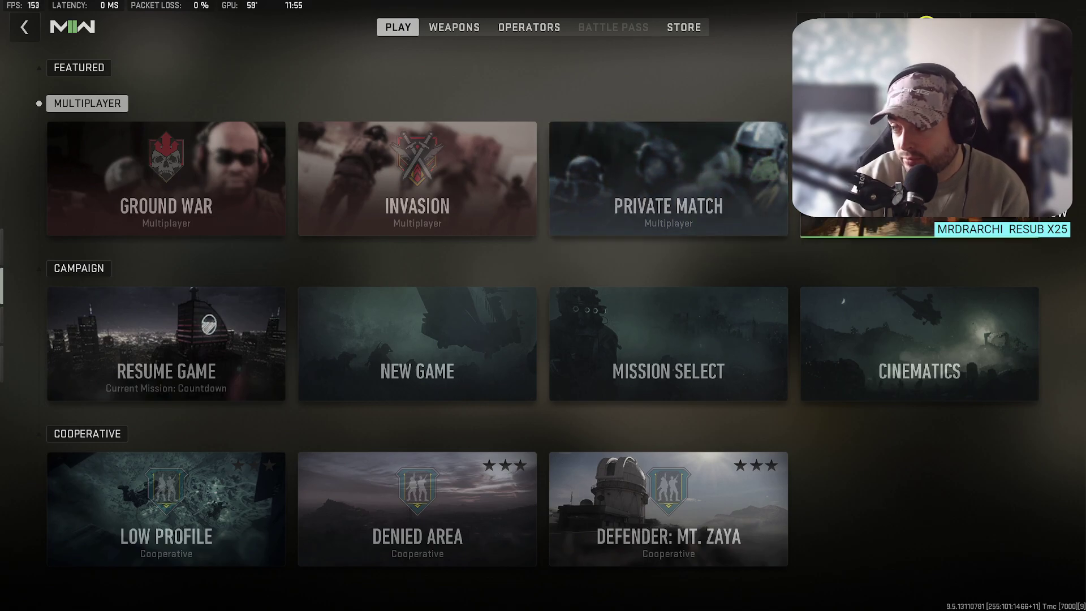
key(alt+Tab)
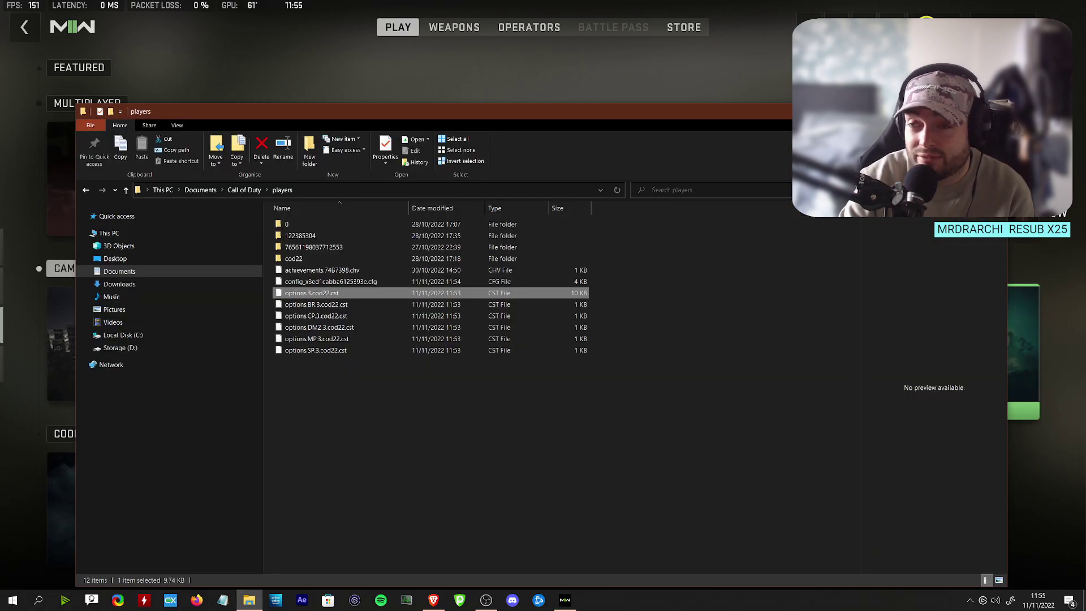
key(alt+Tab)
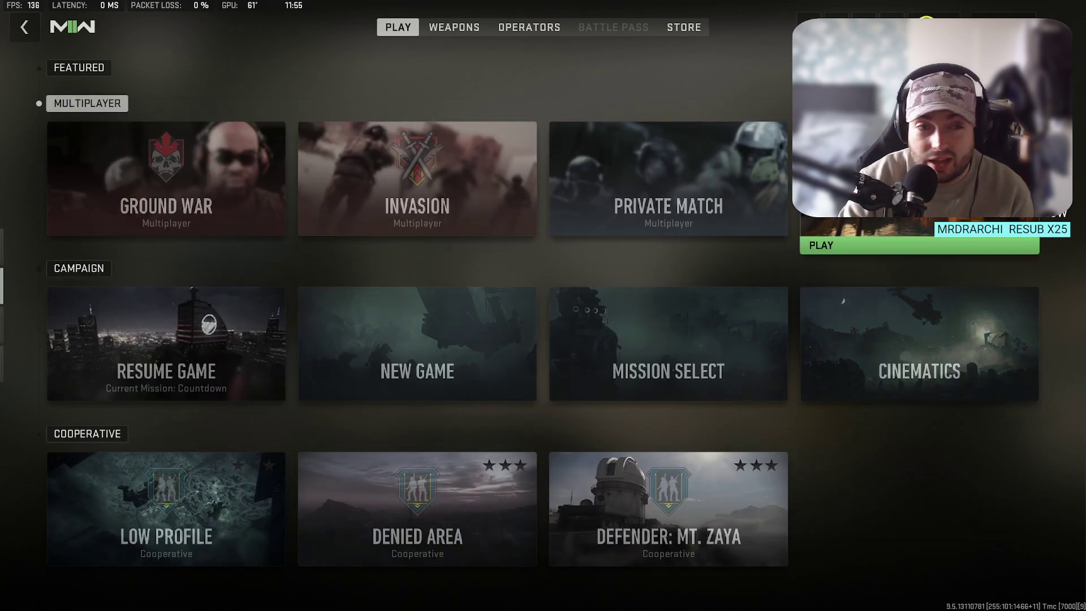